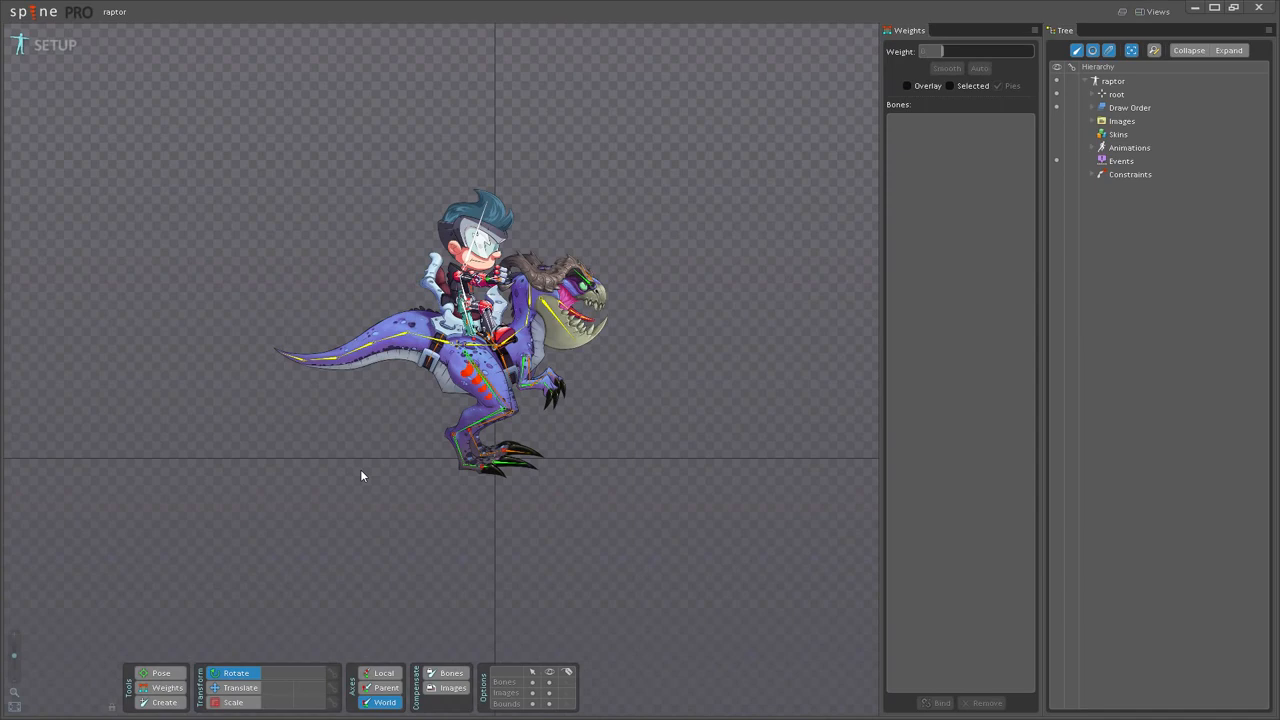
Examine the raptor's constraints in the hierarchy and the front foot, rear leg and front leg IK goals on the rig
{"action": "left_click", "coordinate": [15, 695]}
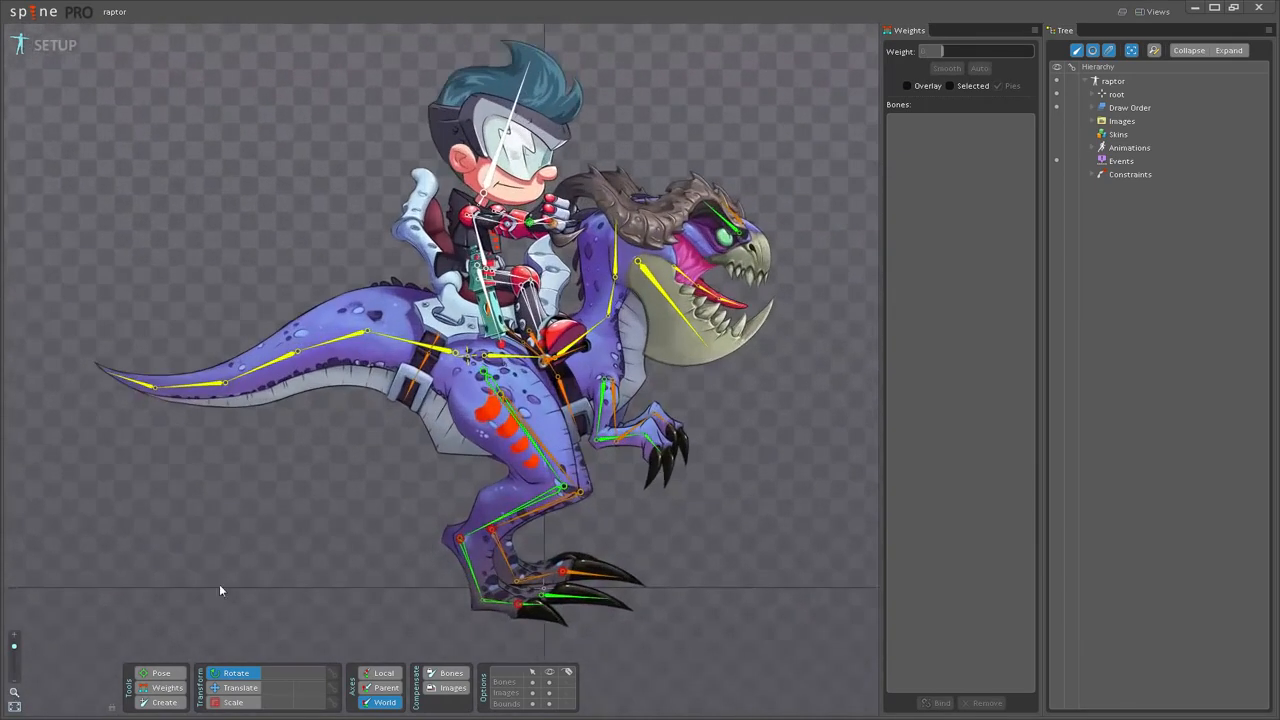
{"action": "left_click_drag", "start_coordinate": [342, 515], "coordinate": [341, 550]}
{"action": "scroll", "coordinate": [337, 508], "scroll_direction": "down", "scroll_amount": 1}
{"action": "scroll", "coordinate": [301, 537], "scroll_direction": "down", "scroll_amount": 1}
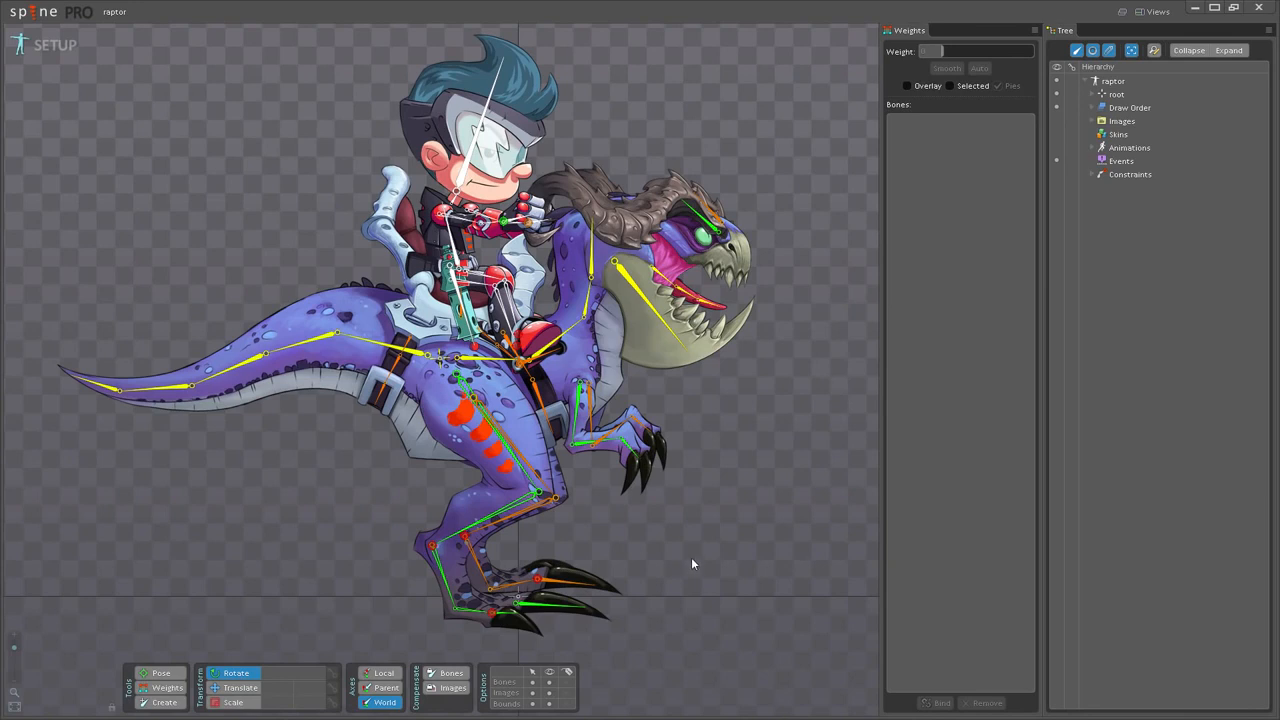
{"action": "left_click", "coordinate": [1093, 175]}
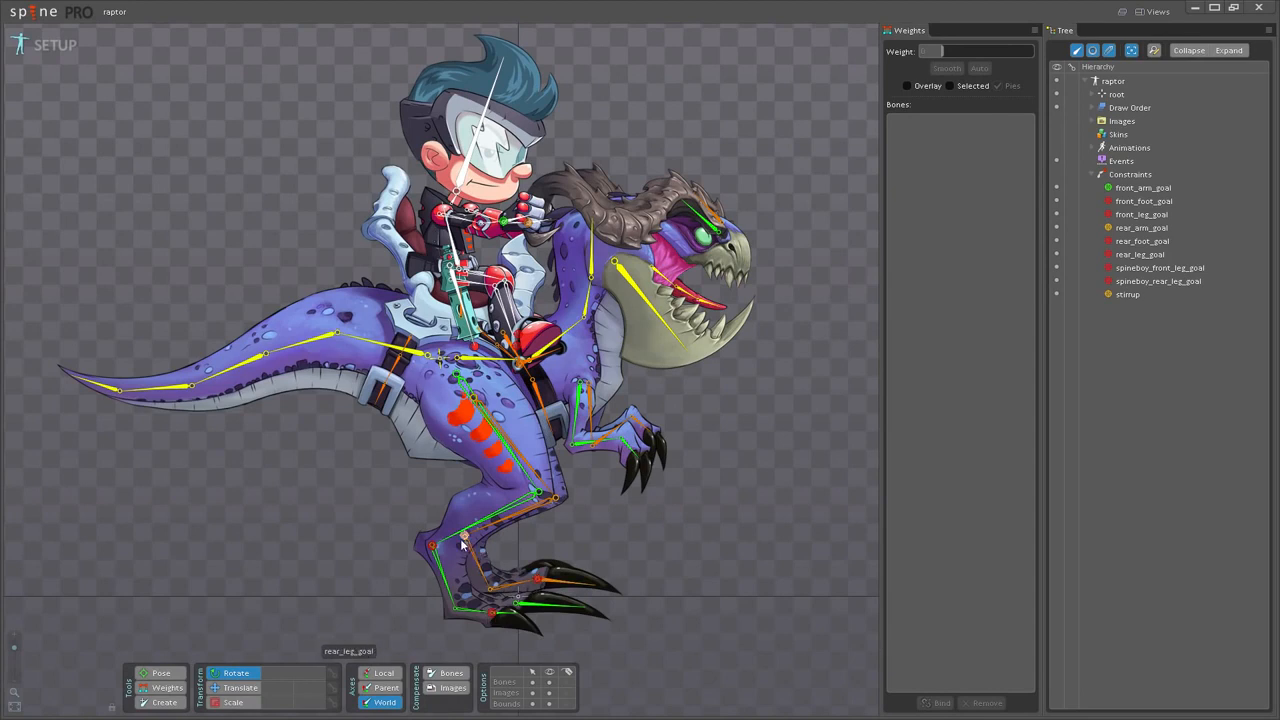
{"action": "left_click", "coordinate": [492, 613]}
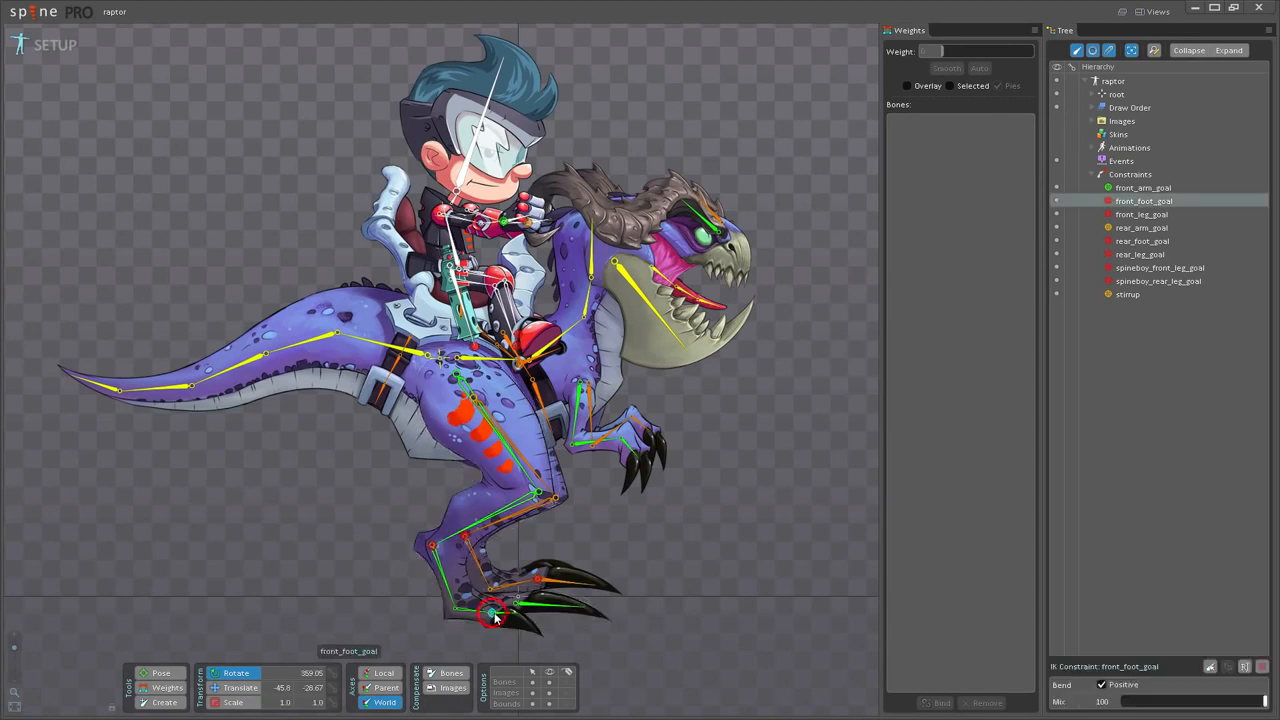
{"action": "left_click", "coordinate": [481, 553]}
{"action": "left_click", "coordinate": [431, 546]}
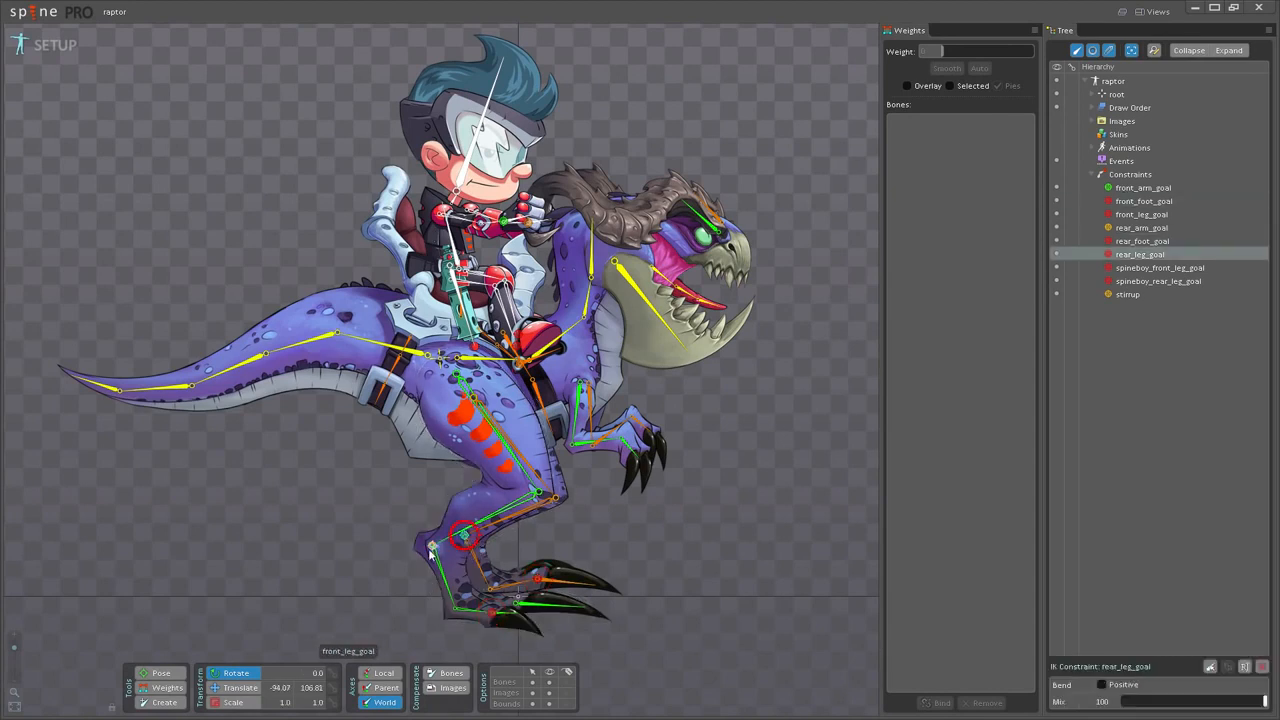
{"action": "scroll", "coordinate": [476, 143], "scroll_direction": "up", "scroll_amount": 2}
{"action": "scroll", "coordinate": [476, 143], "scroll_direction": "up", "scroll_amount": 3}
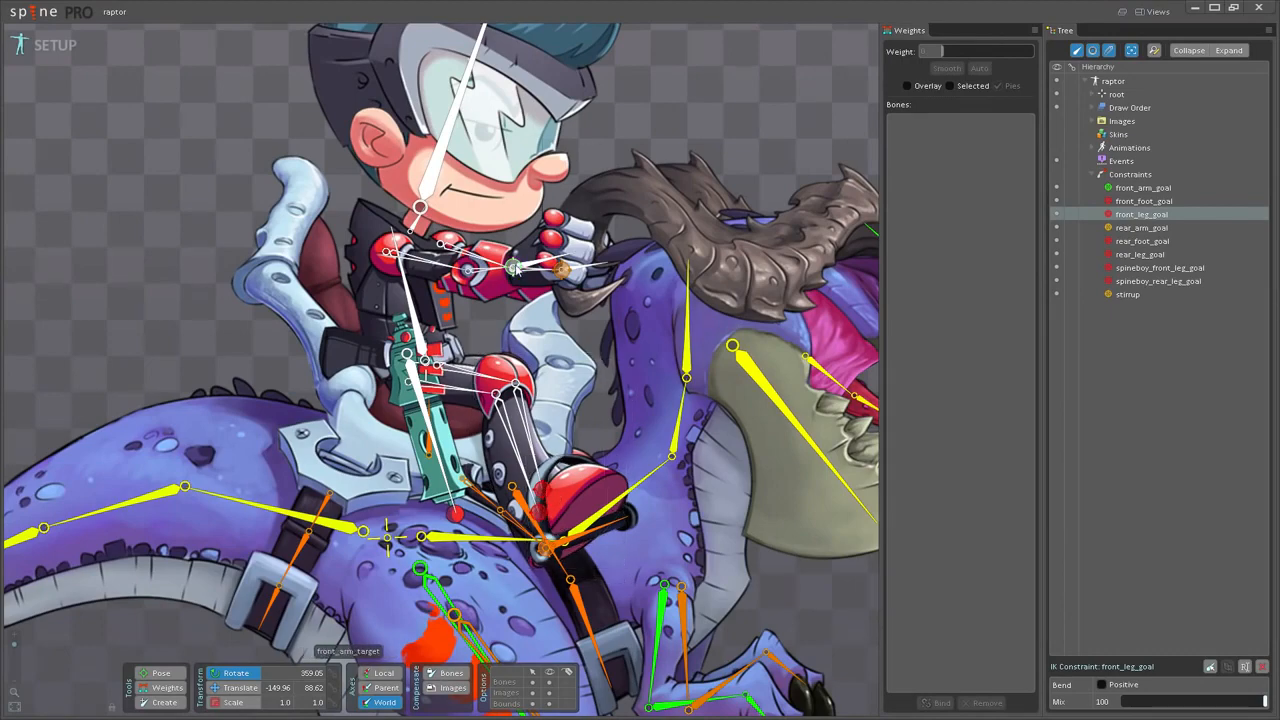
{"action": "scroll", "coordinate": [437, 440], "scroll_direction": "down", "scroll_amount": 3}
{"action": "scroll", "coordinate": [437, 440], "scroll_direction": "down", "scroll_amount": 2}
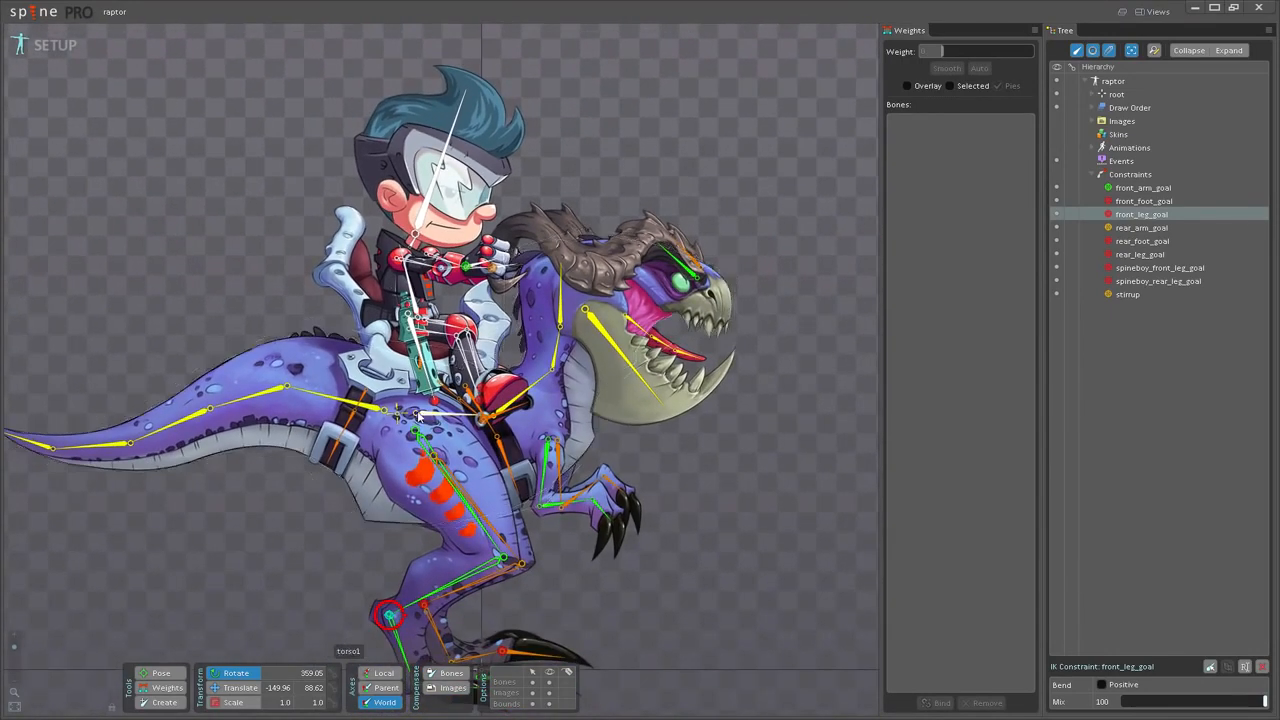
Try translating the raptor's hip bone to test how the IK legs follow, and undo the move
{"action": "left_click", "coordinate": [397, 414]}
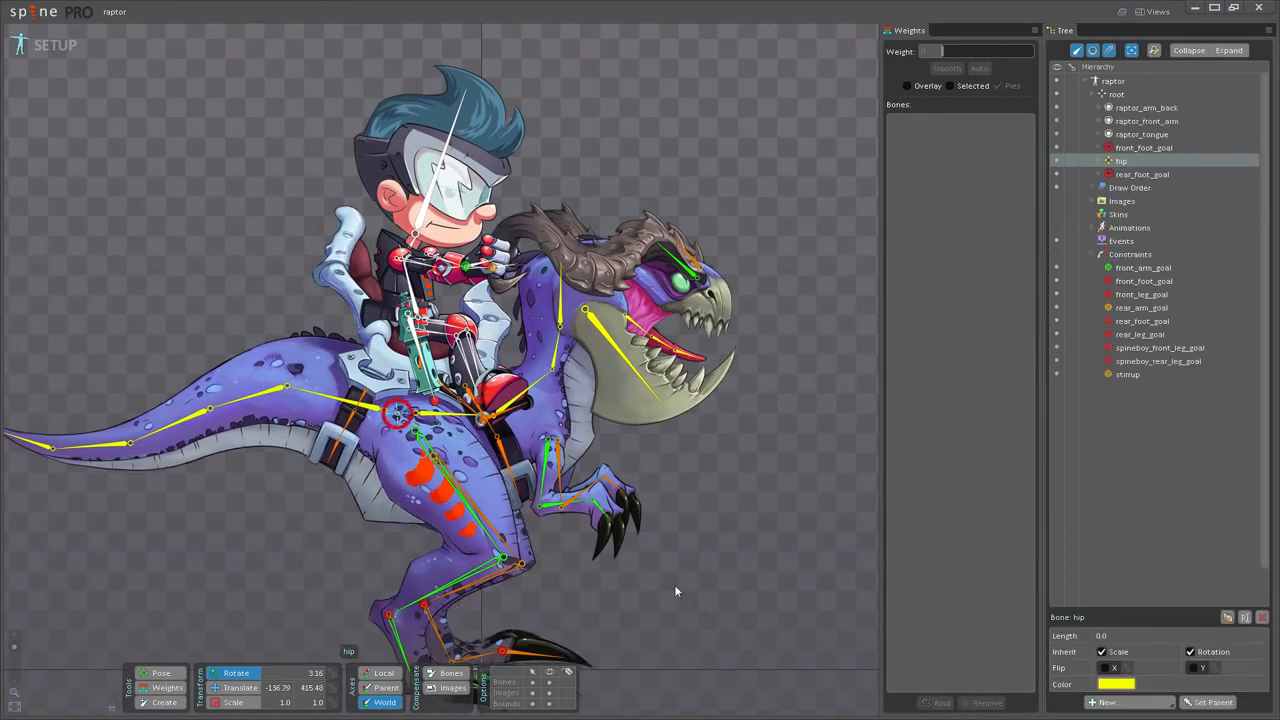
{"action": "left_click_drag", "start_coordinate": [693, 576], "coordinate": [712, 510]}
{"action": "key", "text": "v"}
{"action": "left_click_drag", "start_coordinate": [736, 520], "coordinate": [707, 532]}
{"action": "key", "text": "ctrl+z"}
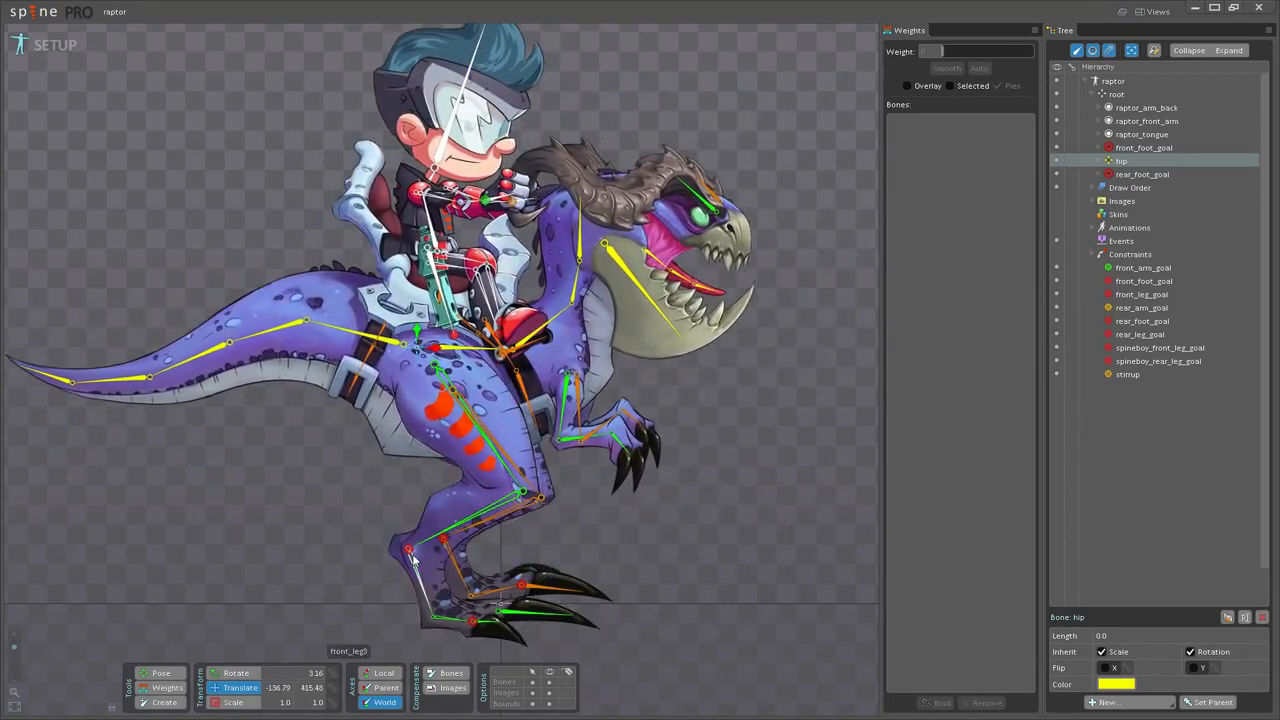
Try moving the raptor's front_foot_goal and front_leg_goal, undoing the moves
{"action": "left_click", "coordinate": [472, 621]}
{"action": "left_click_drag", "start_coordinate": [782, 496], "coordinate": [760, 470]}
{"action": "key", "text": "ctrl+s"}
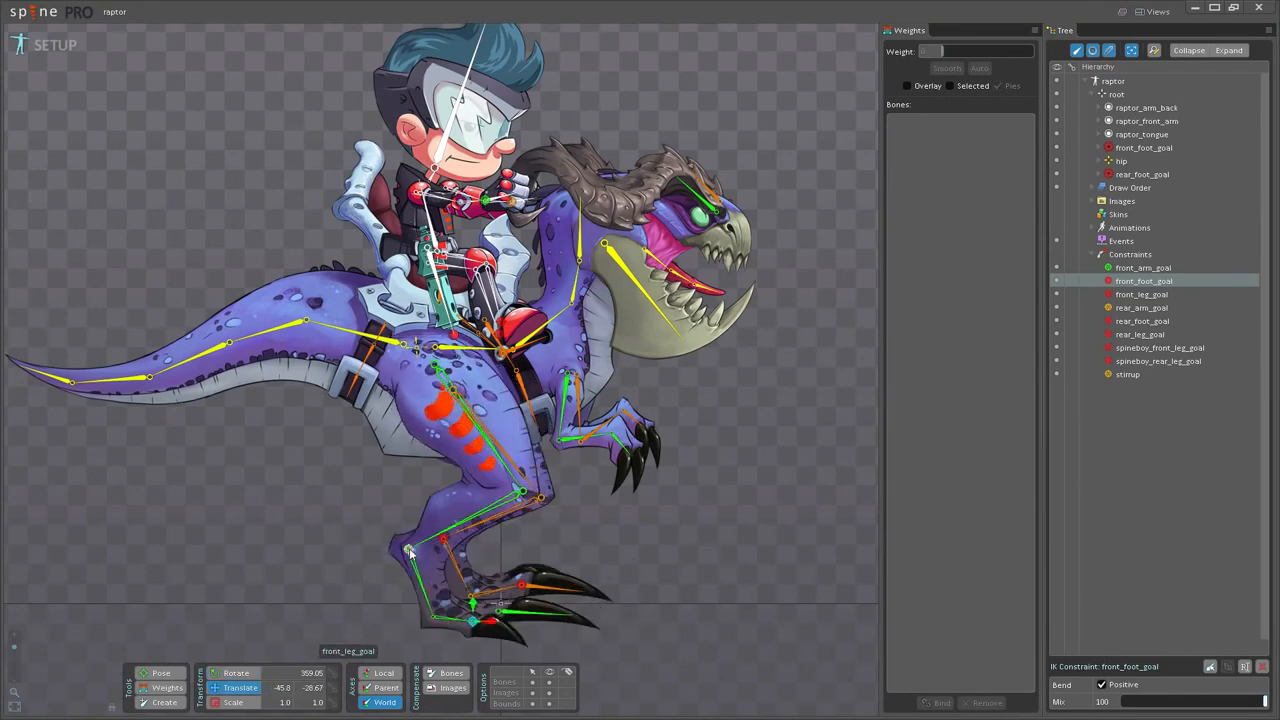
{"action": "left_click", "coordinate": [409, 551]}
{"action": "left_click_drag", "start_coordinate": [709, 549], "coordinate": [748, 601]}
{"action": "key", "text": "ctrl+z"}
Try translating the rider's spineboy_hip bone on the saddle, and undo the move
{"action": "left_click", "coordinate": [472, 322]}
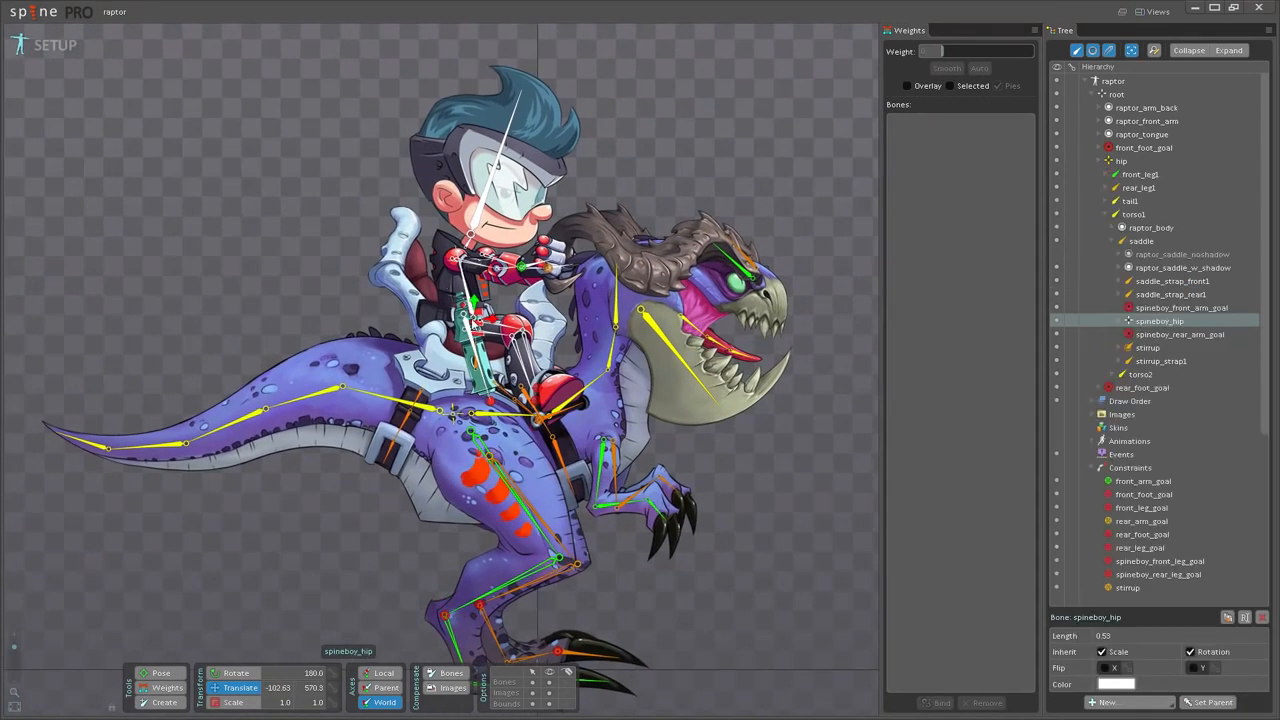
{"action": "left_click_drag", "start_coordinate": [201, 298], "coordinate": [228, 298]}
{"action": "key", "text": "ctrl+z"}
{"action": "scroll", "coordinate": [222, 342], "scroll_direction": "down", "scroll_amount": 3}
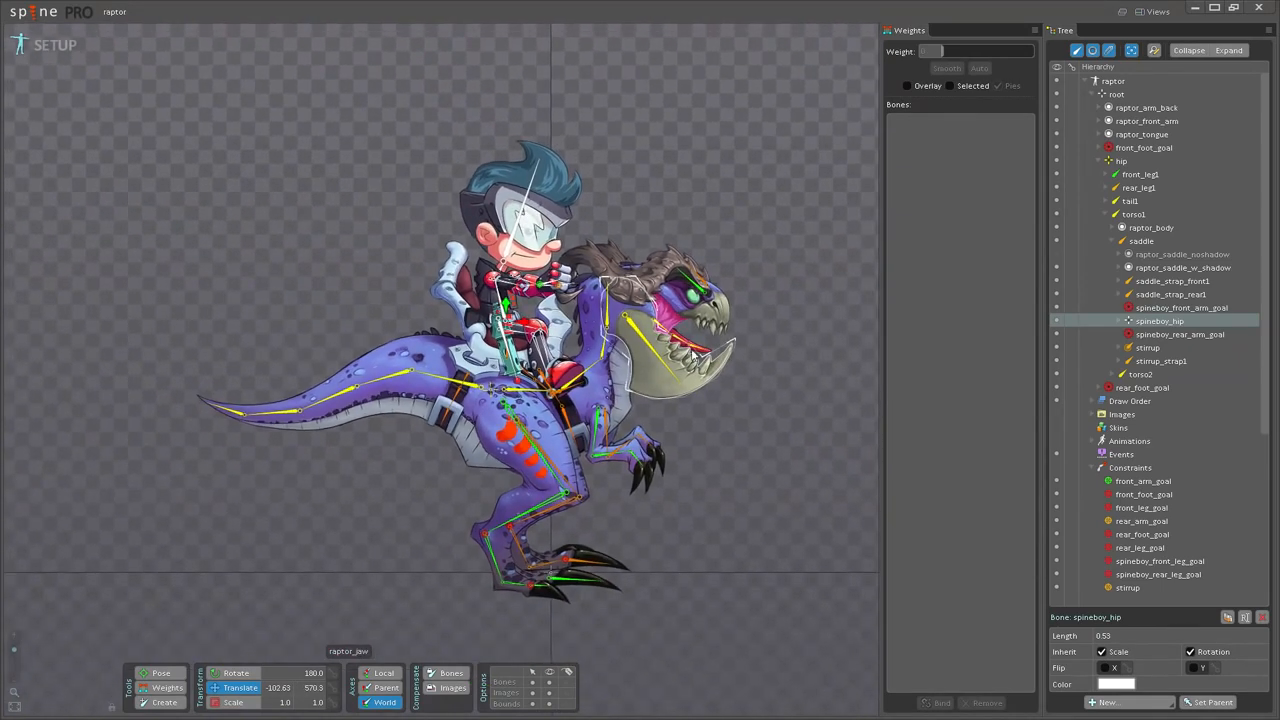
Try rotating the raptor's head bone to see how the rider's arms react, and undo the rotation
{"action": "left_click", "coordinate": [636, 333]}
{"action": "left_click_drag", "start_coordinate": [606, 312], "coordinate": [684, 175]}
{"action": "key", "text": "ctrl+z"}
{"action": "scroll", "coordinate": [736, 396], "scroll_direction": "down", "scroll_amount": 3}
{"action": "scroll", "coordinate": [700, 456], "scroll_direction": "up", "scroll_amount": 5}
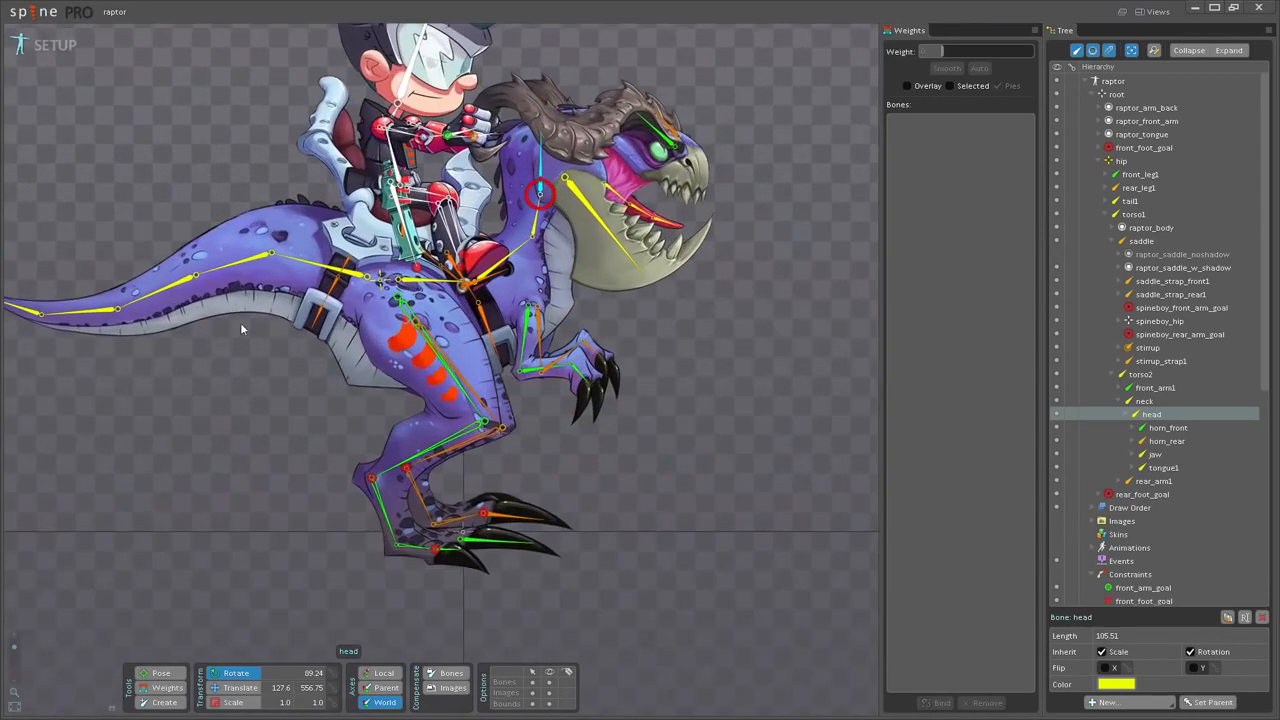
Open the recent project dist/examples/spineboy/spineboy and enlarge the character in the viewport
{"action": "left_click", "coordinate": [33, 18]}
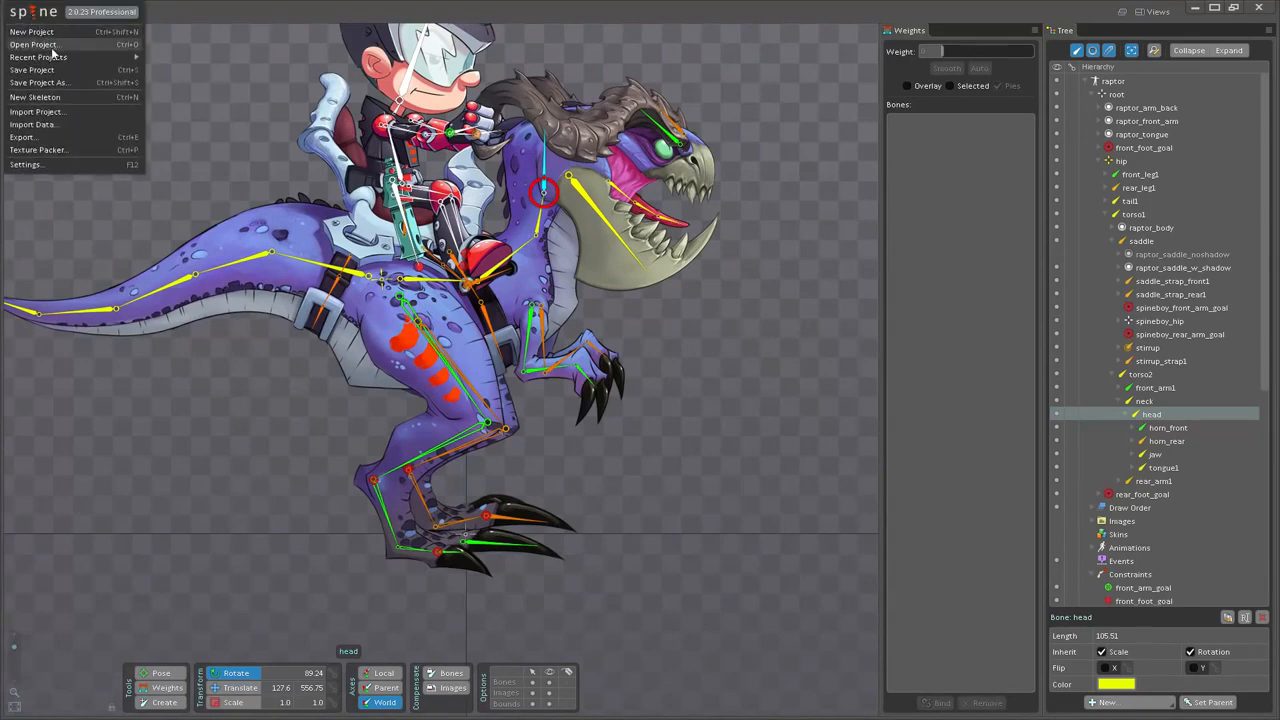
{"action": "mouse_move", "coordinate": [95, 57]}
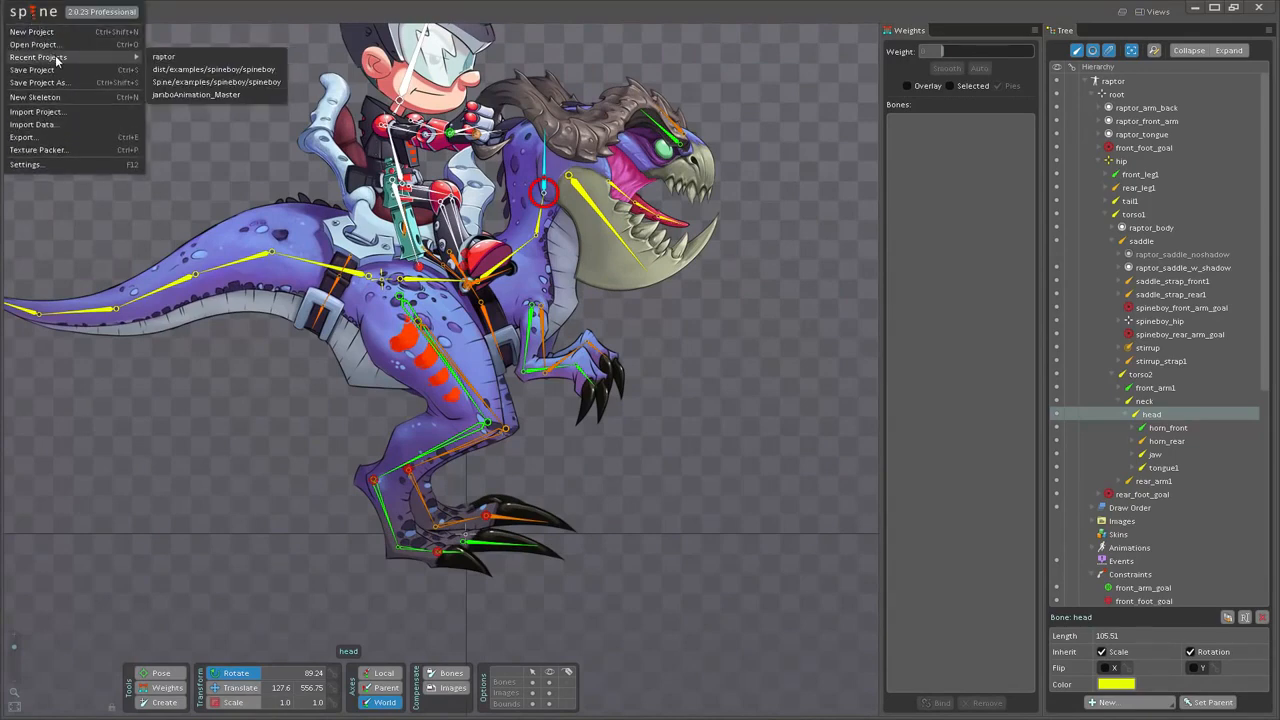
{"action": "left_click", "coordinate": [214, 70]}
{"action": "scroll", "coordinate": [580, 338], "scroll_direction": "up", "scroll_amount": 5}
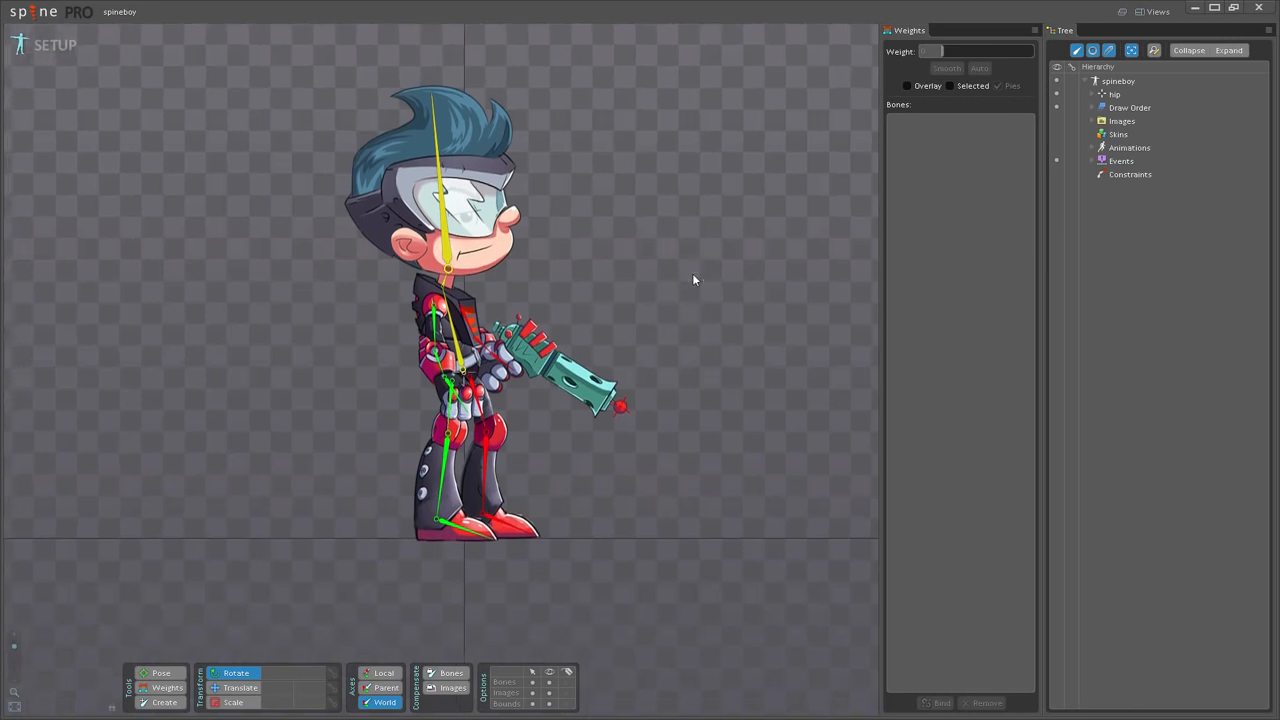
{"action": "scroll", "coordinate": [692, 273], "scroll_direction": "up", "scroll_amount": 2}
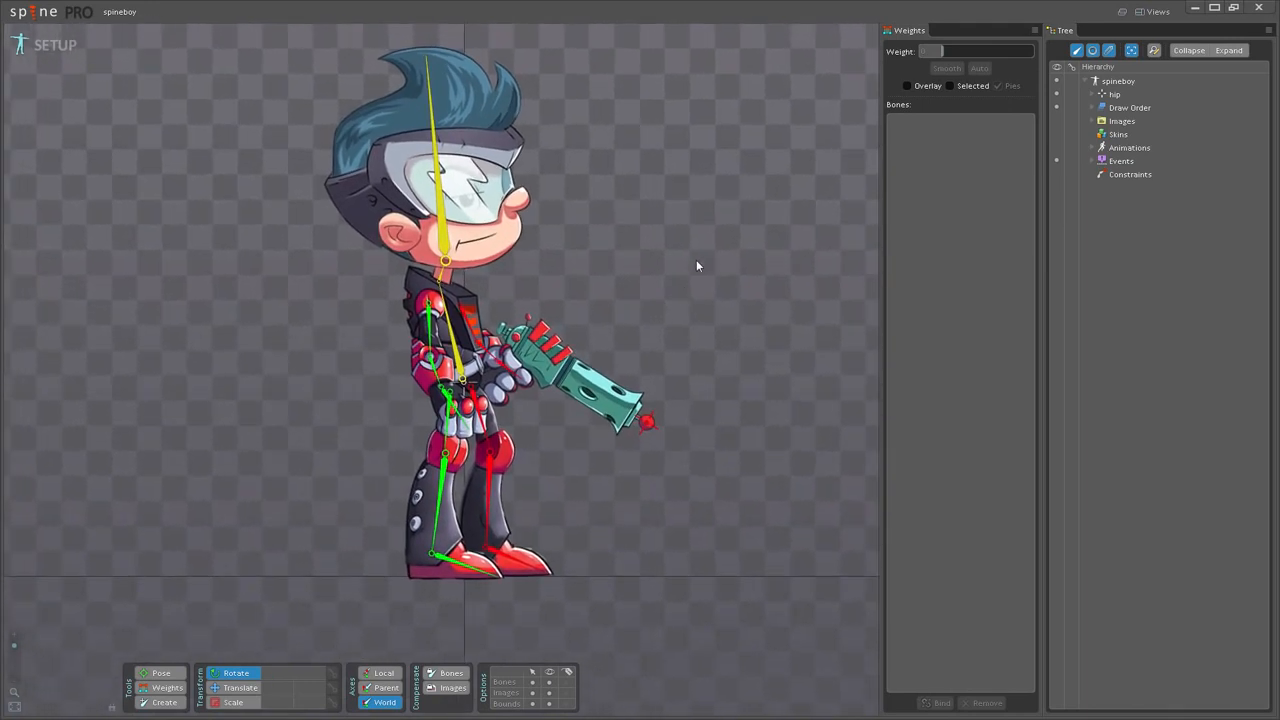
Create a zero-length bone as a child of the hip bone, placed beside the front leg at about -119.53, 114.58
{"action": "left_click", "coordinate": [1091, 94]}
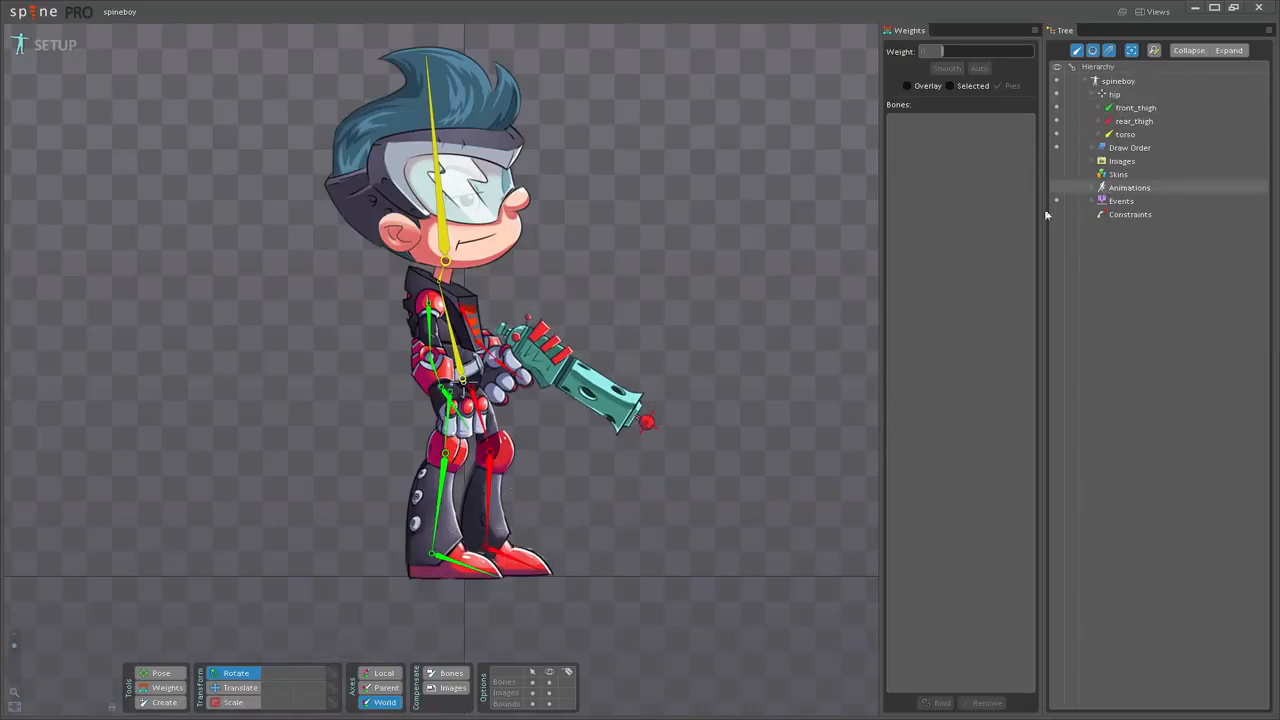
{"action": "left_click", "coordinate": [1116, 81]}
{"action": "left_click", "coordinate": [180, 703]}
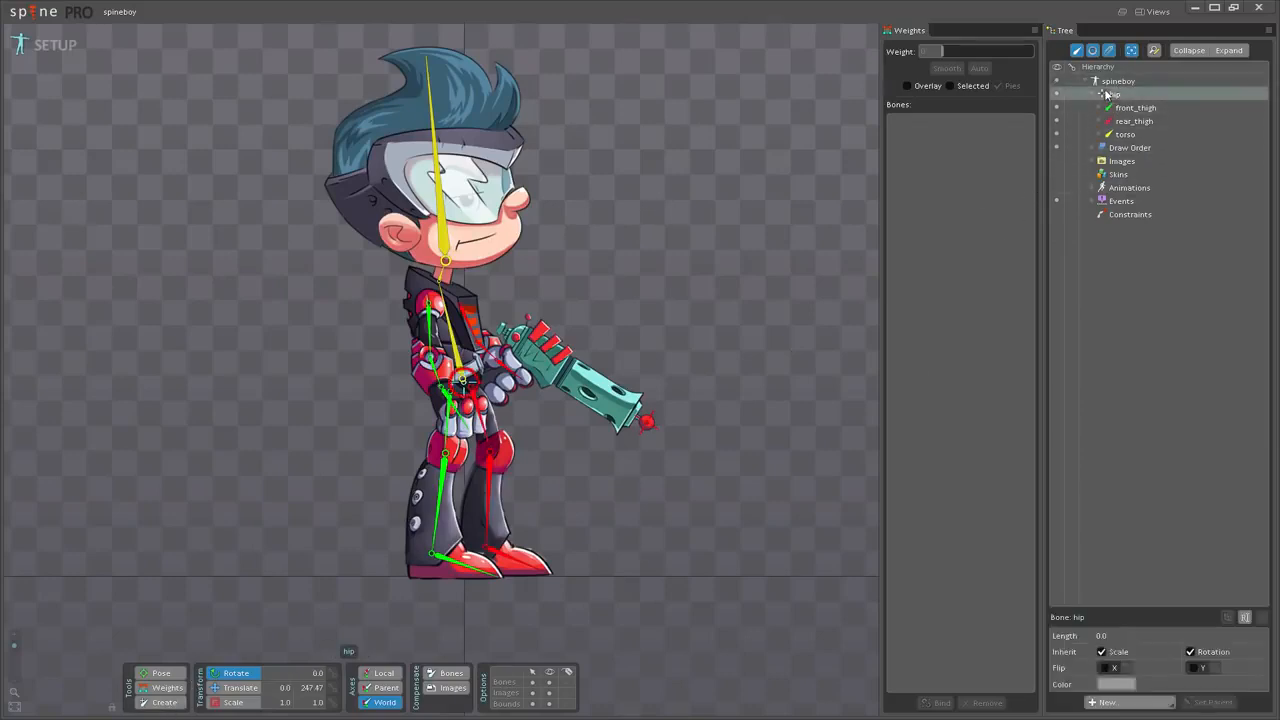
{"action": "left_click", "coordinate": [370, 486]}
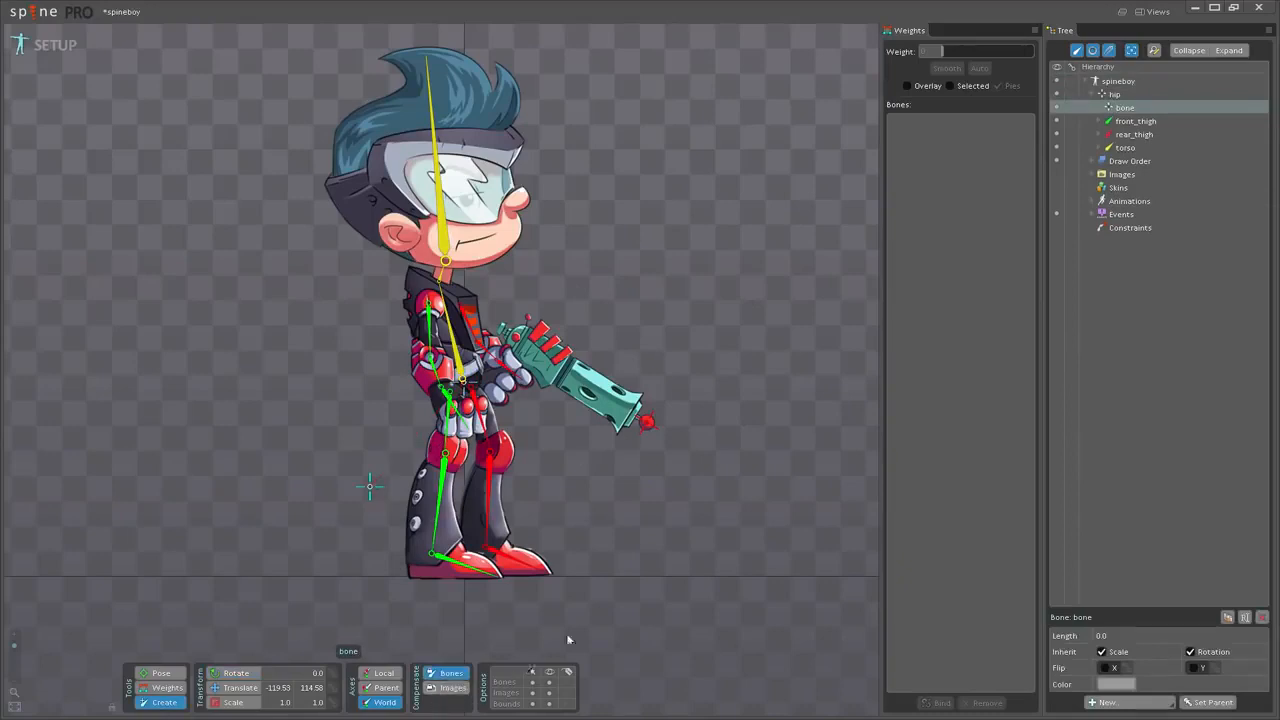
Reparent the front_thigh, rear_thigh and torso bones under the newly created bone
{"action": "left_click", "coordinate": [1133, 121]}
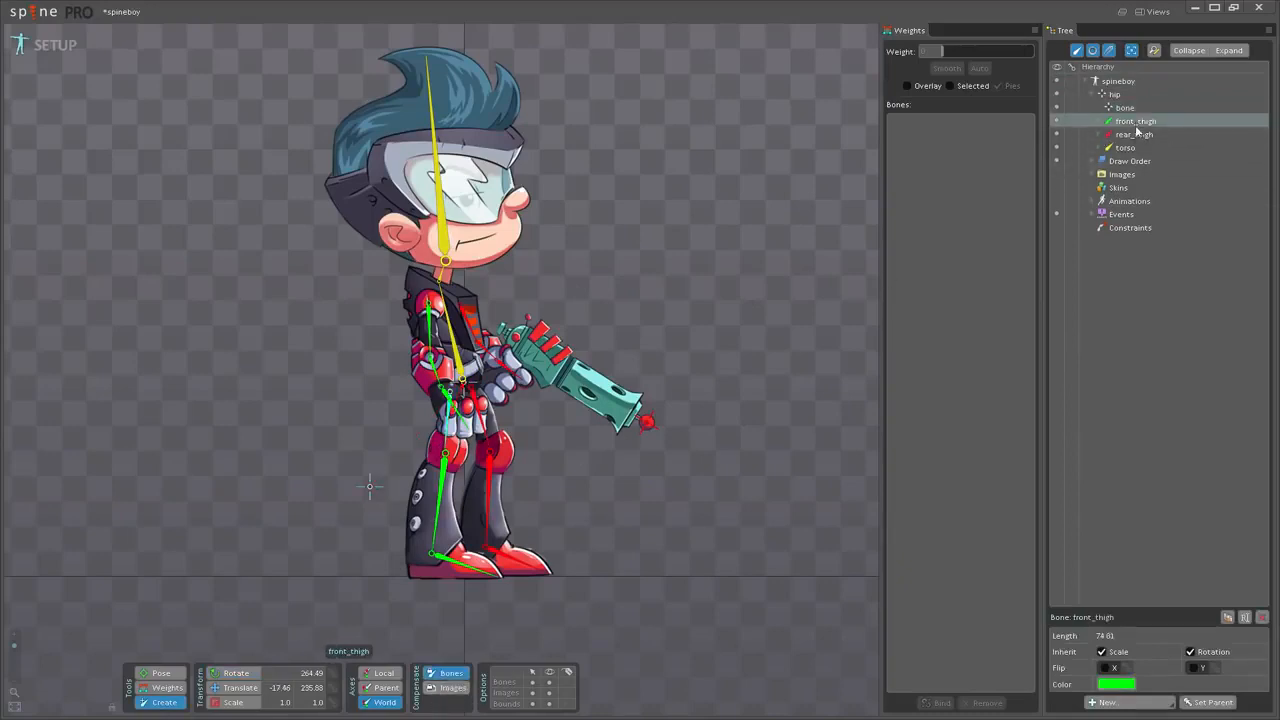
{"action": "left_click", "coordinate": [1137, 148], "text": "shift"}
{"action": "left_click_drag", "start_coordinate": [1136, 124], "coordinate": [1150, 116]}
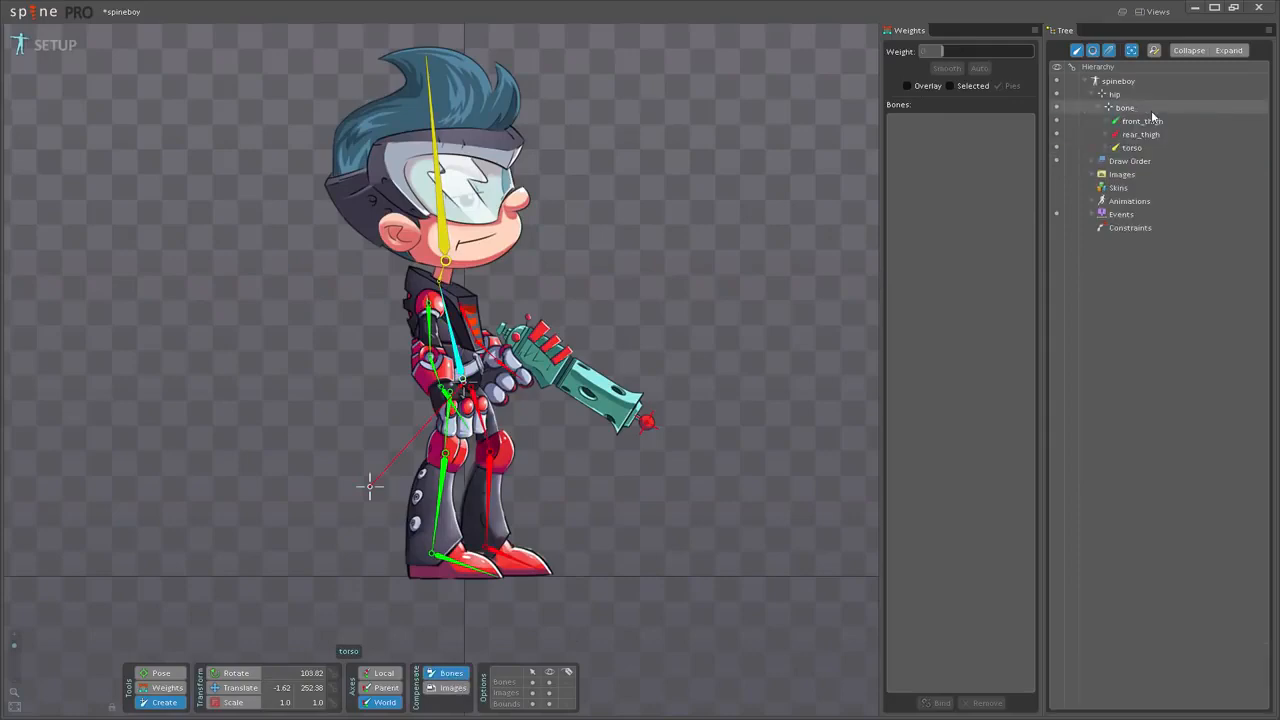
Rename the original hip bone as root and the new child bone as hip
{"action": "double_click", "coordinate": [1115, 95]}
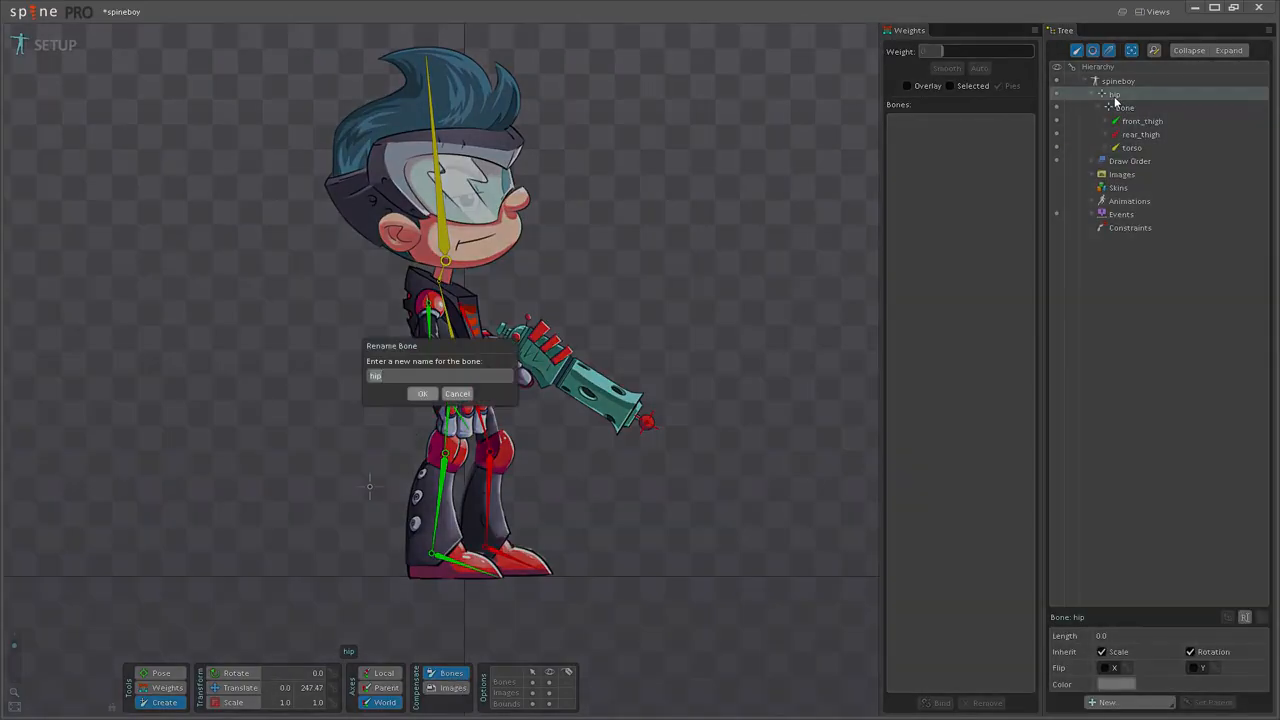
{"action": "key", "text": "Return"}
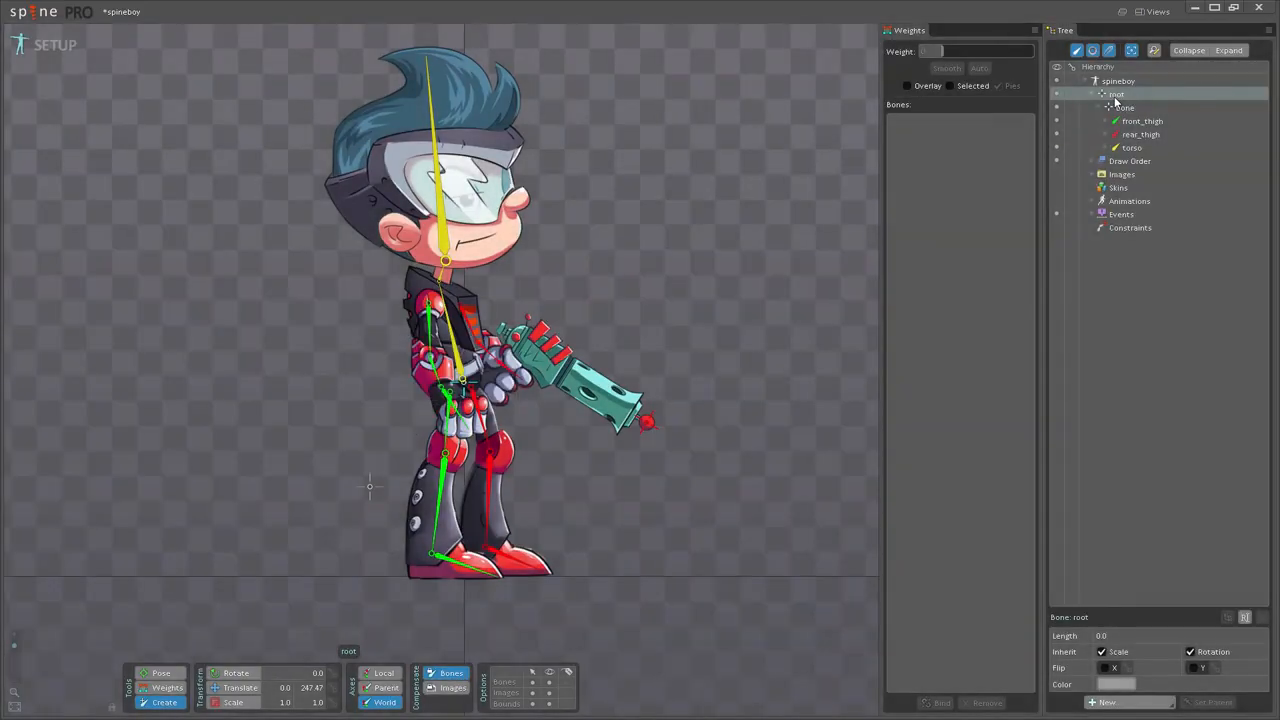
{"action": "double_click", "coordinate": [1123, 107]}
{"action": "type", "text": "hip"}
{"action": "key", "text": "Return"}
Move the root bone to ground level at 0.0, 0.42 and the hip bone to the pelvis at -0.67, 240.25, with bone compensation on
{"action": "left_click", "coordinate": [1117, 94]}
{"action": "key", "text": "v"}
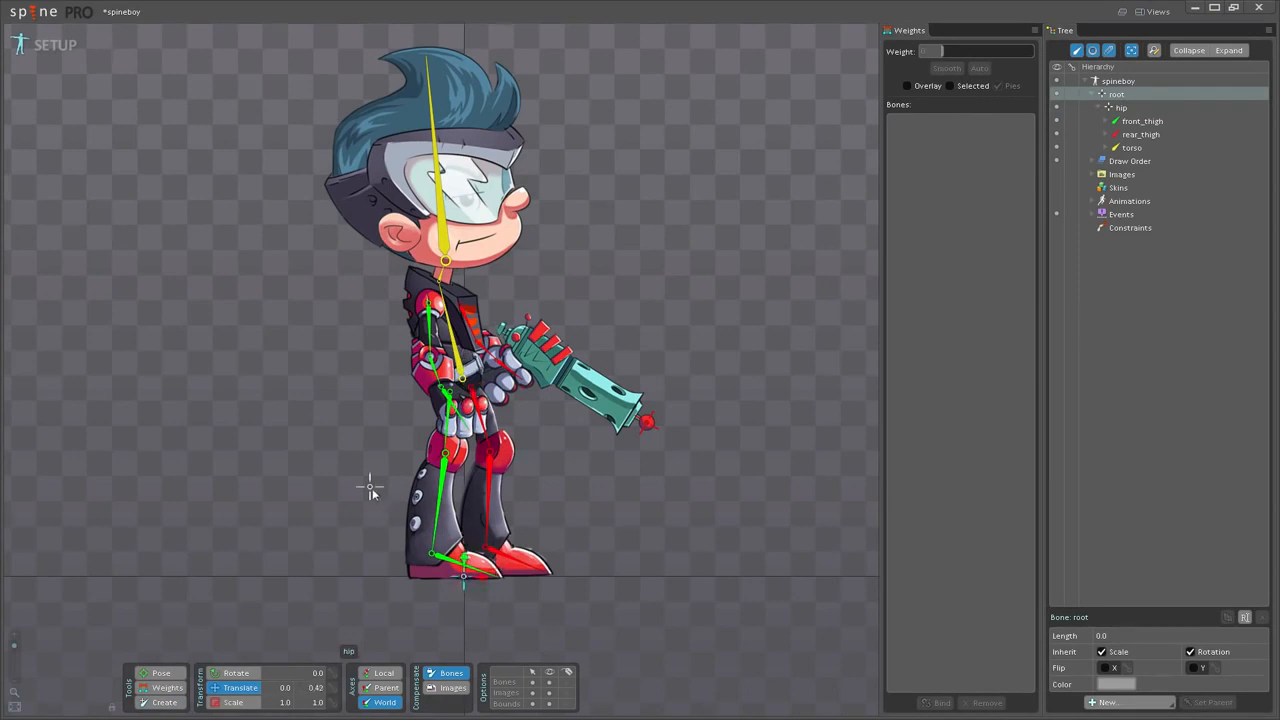
{"action": "left_click", "coordinate": [371, 488]}
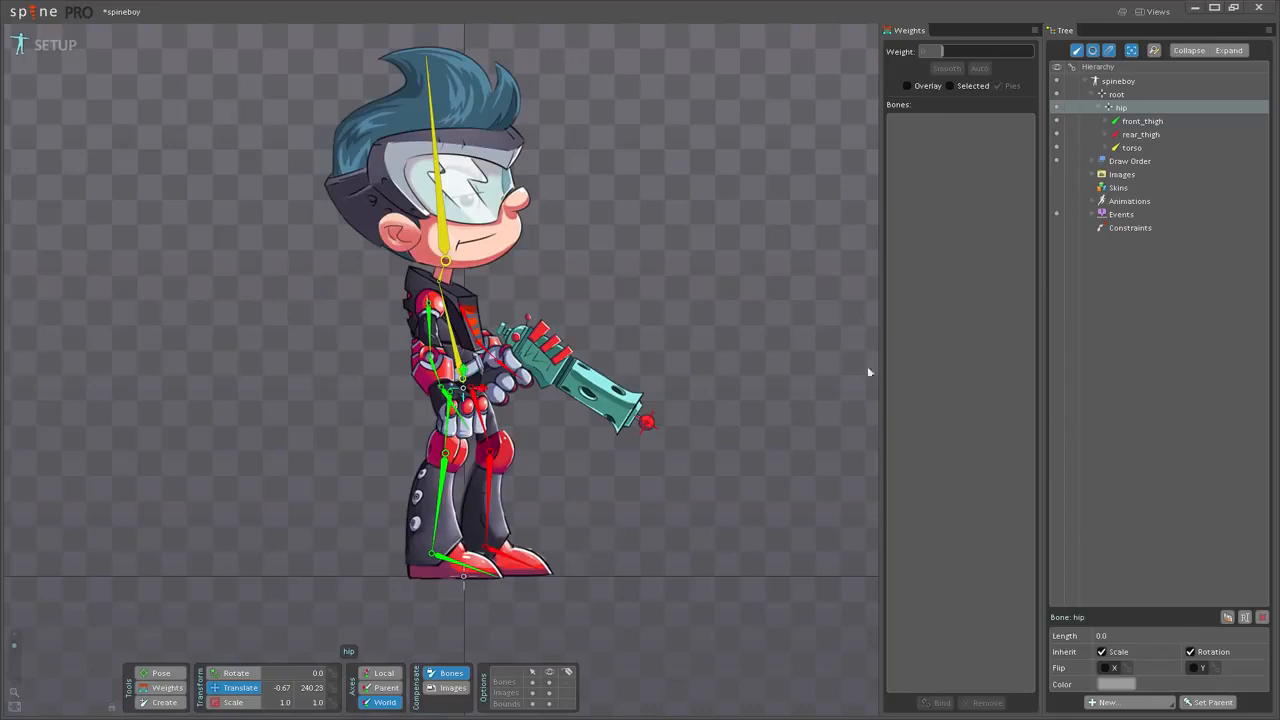
{"action": "left_click", "coordinate": [1117, 96]}
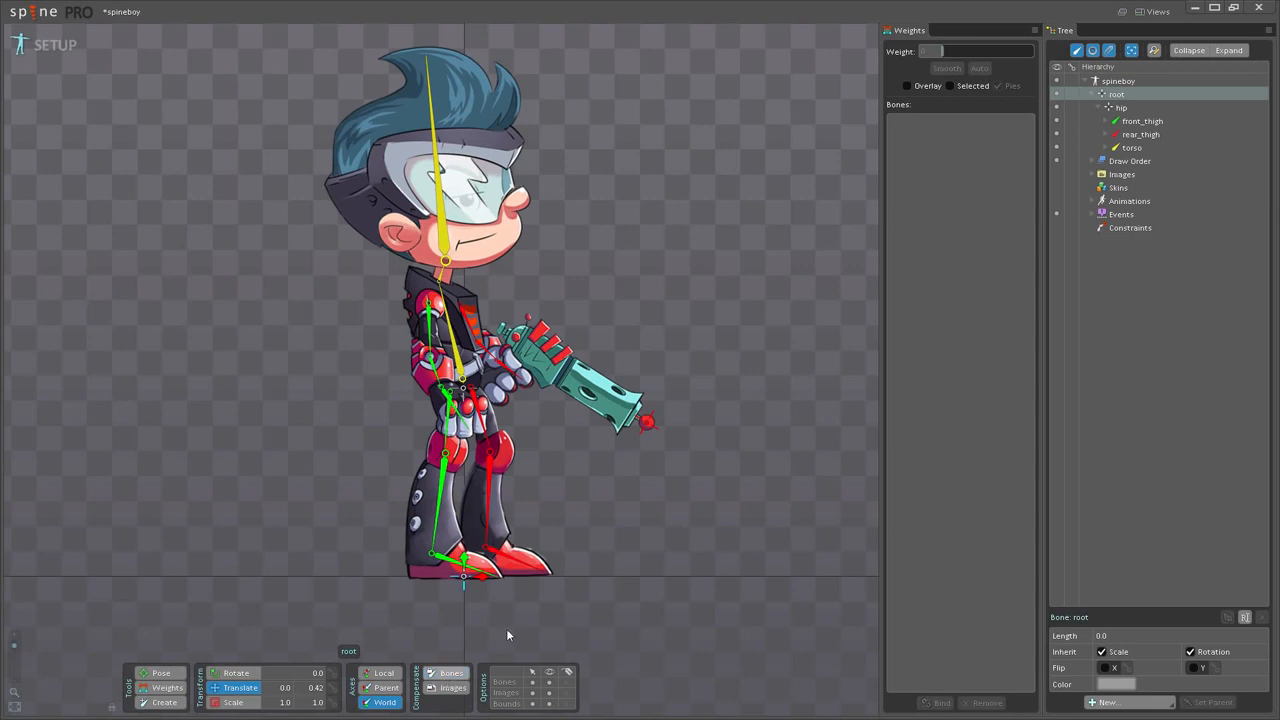
Create an IK constraint named right_ankle_goal for the front thigh and front shin bones, with a new target at the front ankle
{"action": "scroll", "coordinate": [460, 550], "scroll_direction": "up", "scroll_amount": 3}
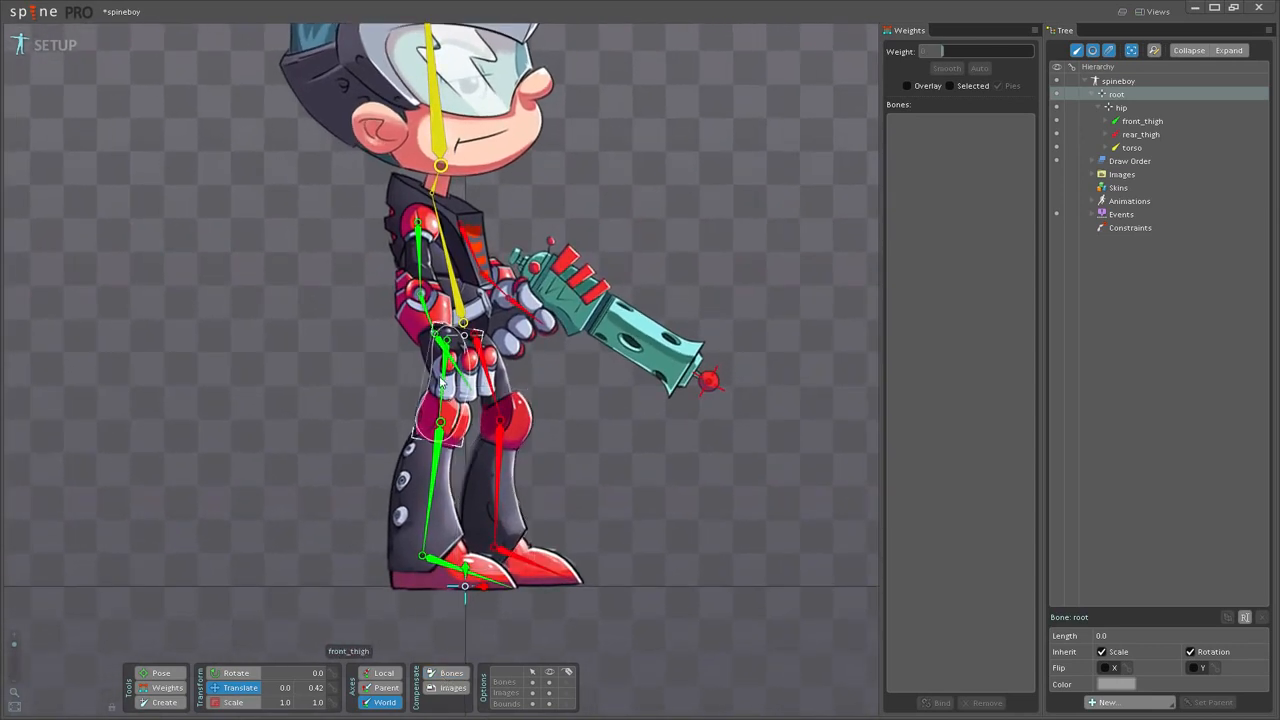
{"action": "left_click", "coordinate": [441, 381]}
{"action": "left_click", "coordinate": [436, 457], "text": "ctrl"}
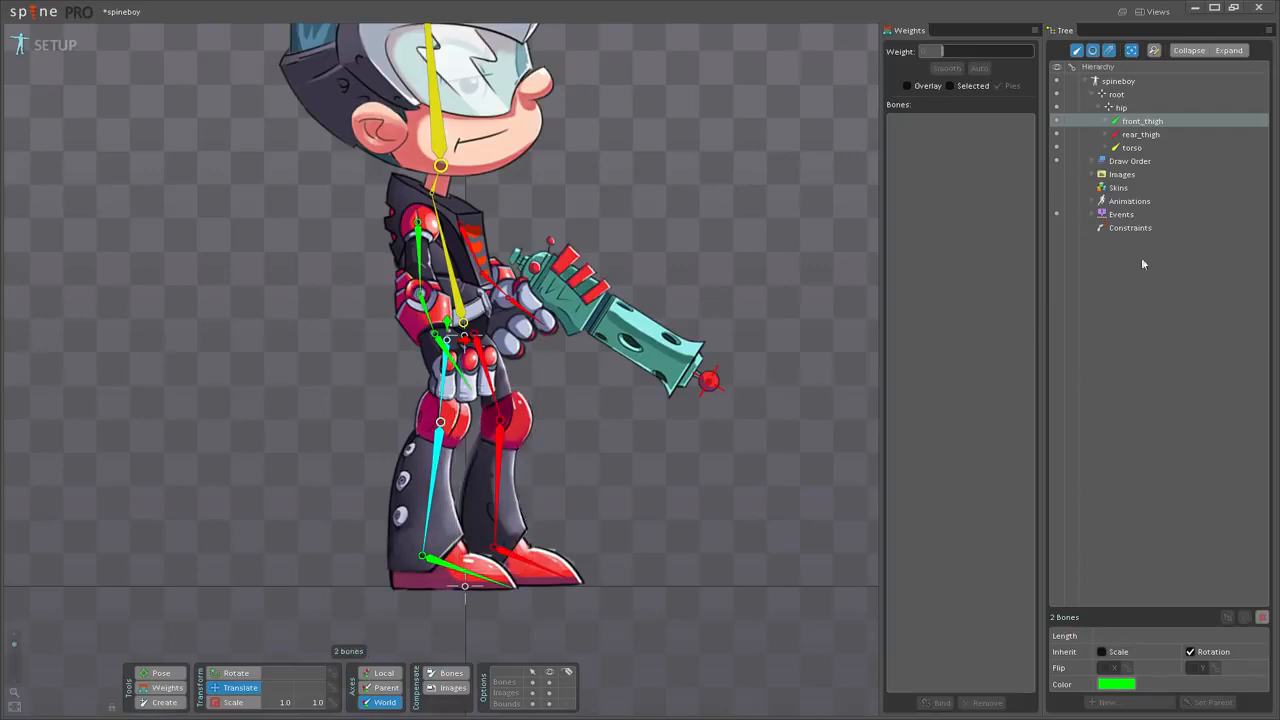
{"action": "left_click", "coordinate": [1127, 228]}
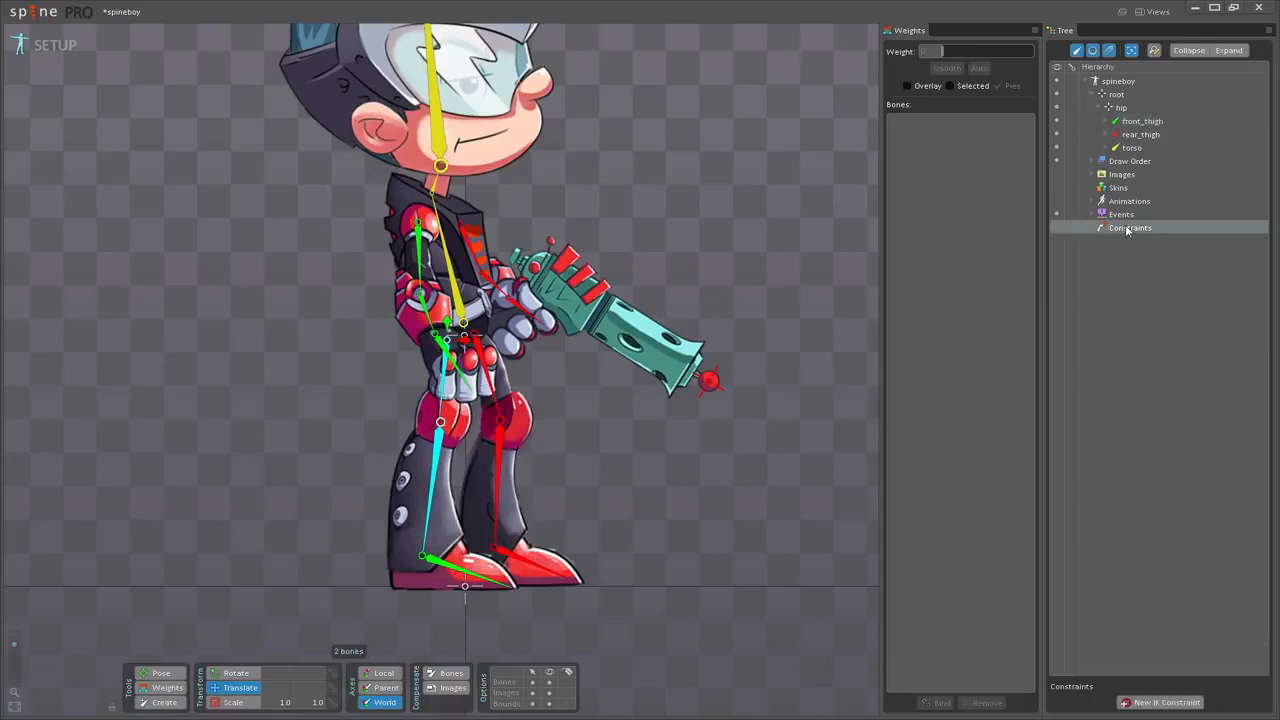
{"action": "left_click", "coordinate": [1165, 703]}
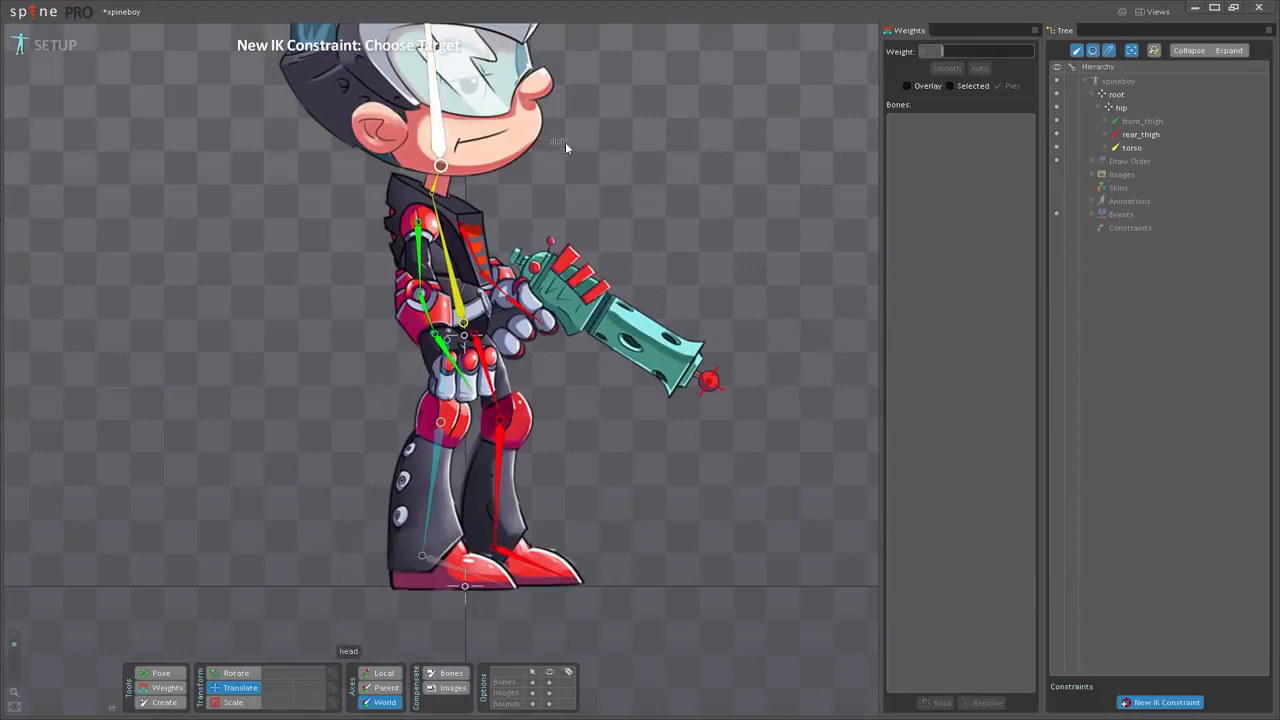
{"action": "left_click", "coordinate": [423, 563]}
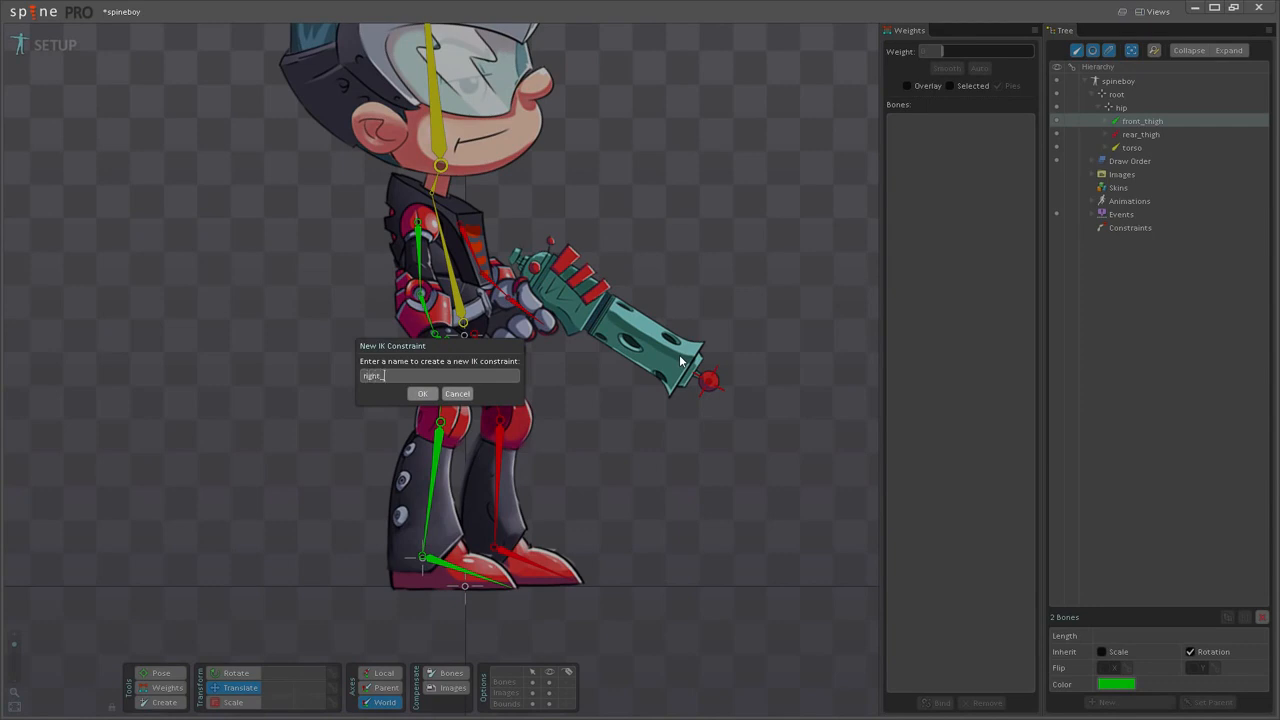
{"action": "type", "text": "right_ankle_goal"}
{"action": "key", "text": "Return"}
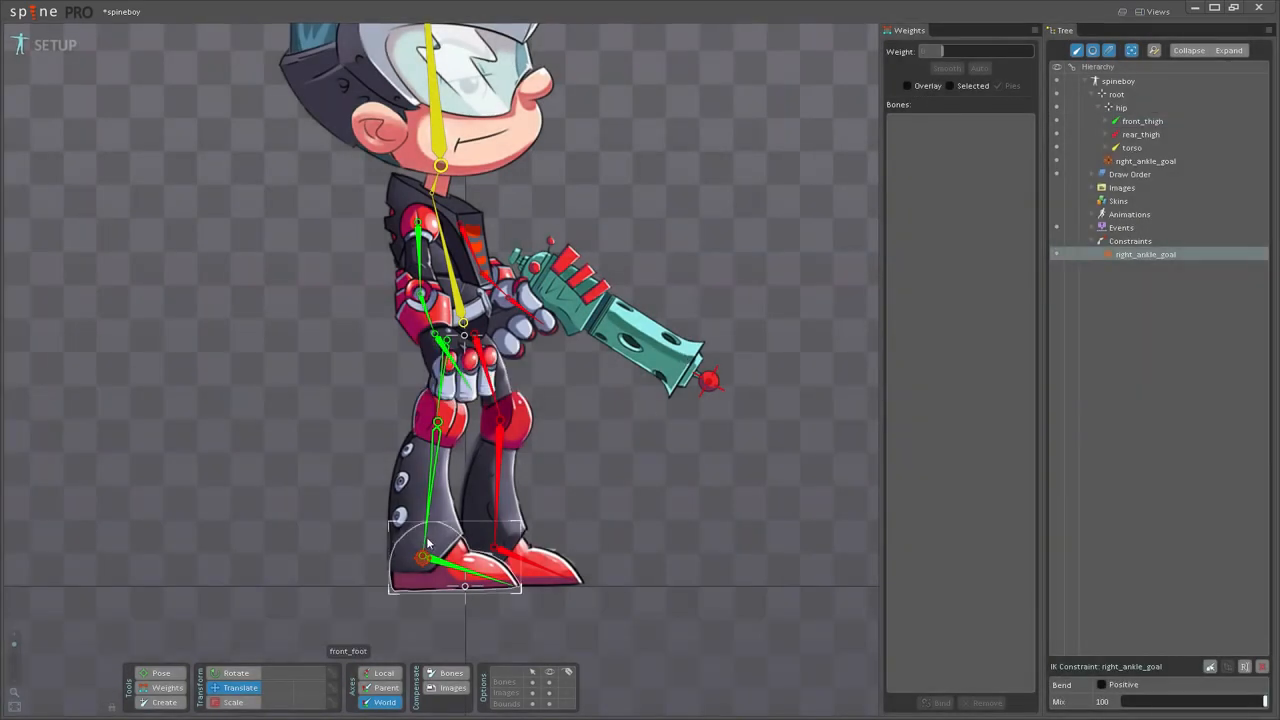
Test the front leg's IK by moving the right_ankle_goal target and the hip bone, returning both to their original positions
{"action": "left_click_drag", "start_coordinate": [646, 546], "coordinate": [422, 557]}
{"action": "left_click", "coordinate": [465, 337]}
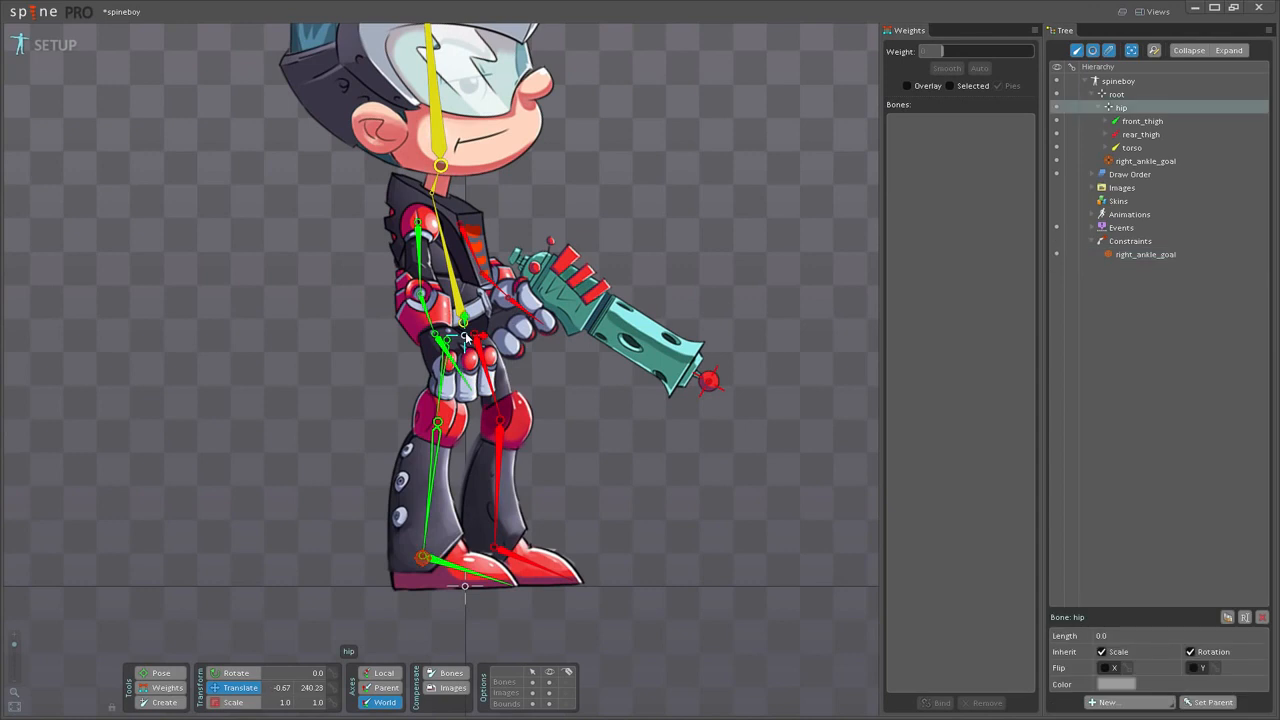
{"action": "mouse_move", "coordinate": [462, 321]}
{"action": "left_mouse_down"}
{"action": "mouse_move", "coordinate": [445, 307]}
{"action": "mouse_move", "coordinate": [452, 350]}
{"action": "mouse_move", "coordinate": [468, 334]}
{"action": "mouse_move", "coordinate": [452, 400]}
{"action": "mouse_move", "coordinate": [447, 311]}
{"action": "left_mouse_up"}
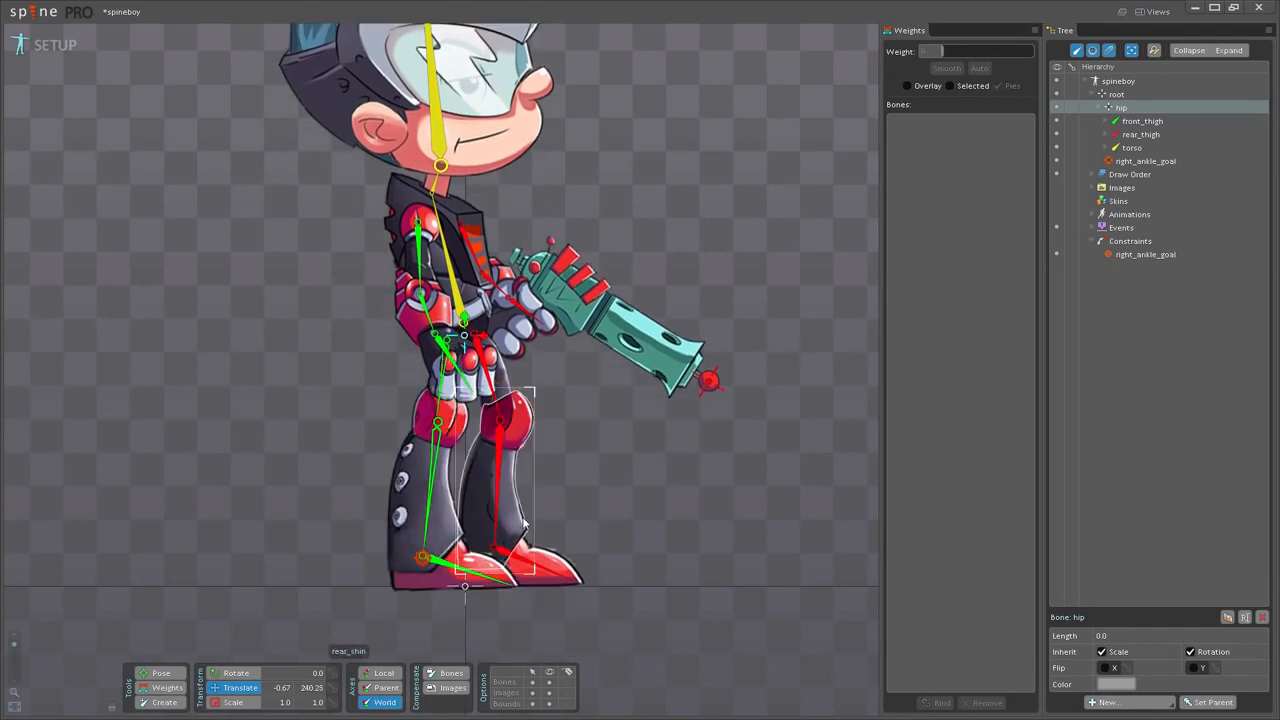
Create an IK constraint named right_foot_goal for the front_foot bone, with a new target at the toe tip
{"action": "left_click", "coordinate": [443, 566]}
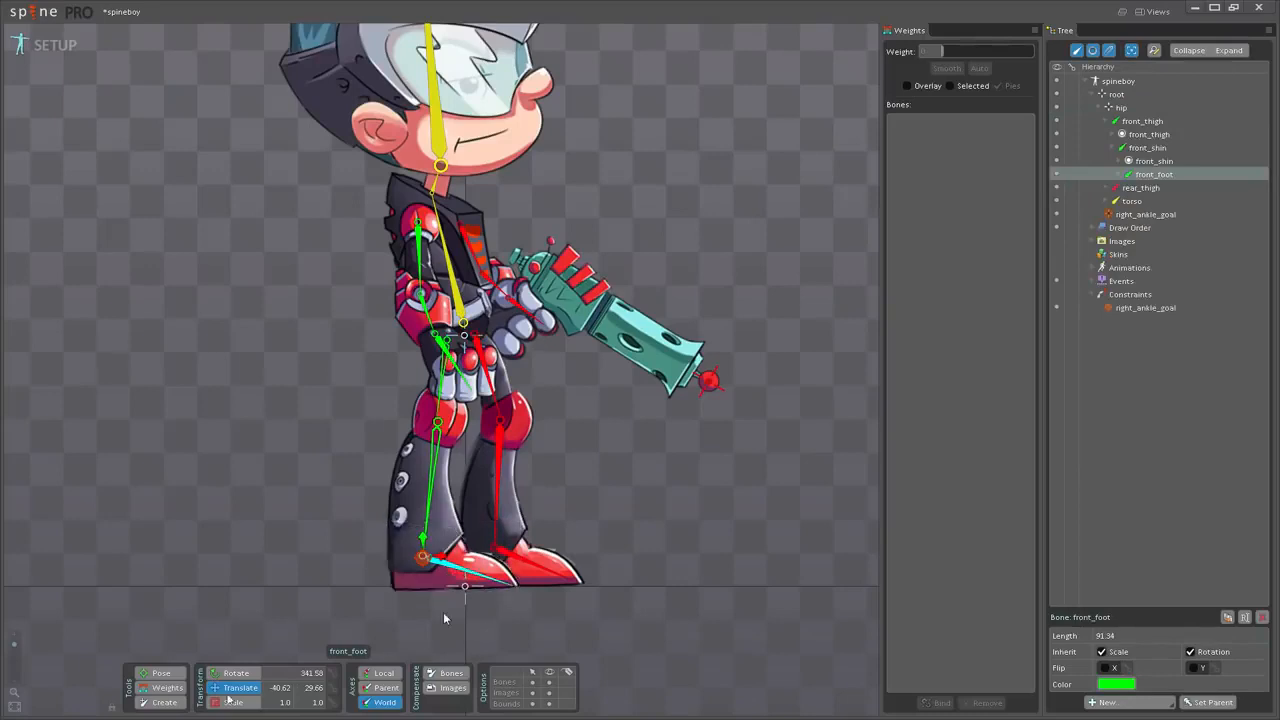
{"action": "left_click", "coordinate": [1140, 295]}
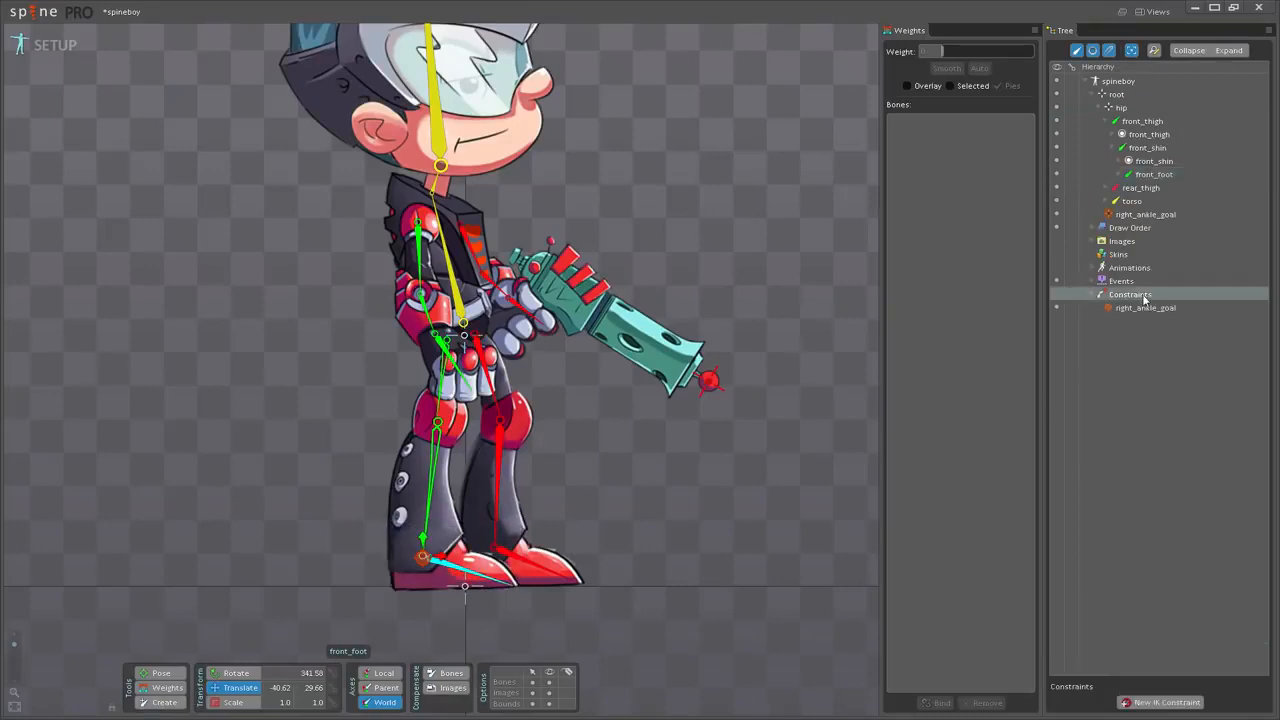
{"action": "left_click", "coordinate": [1160, 702]}
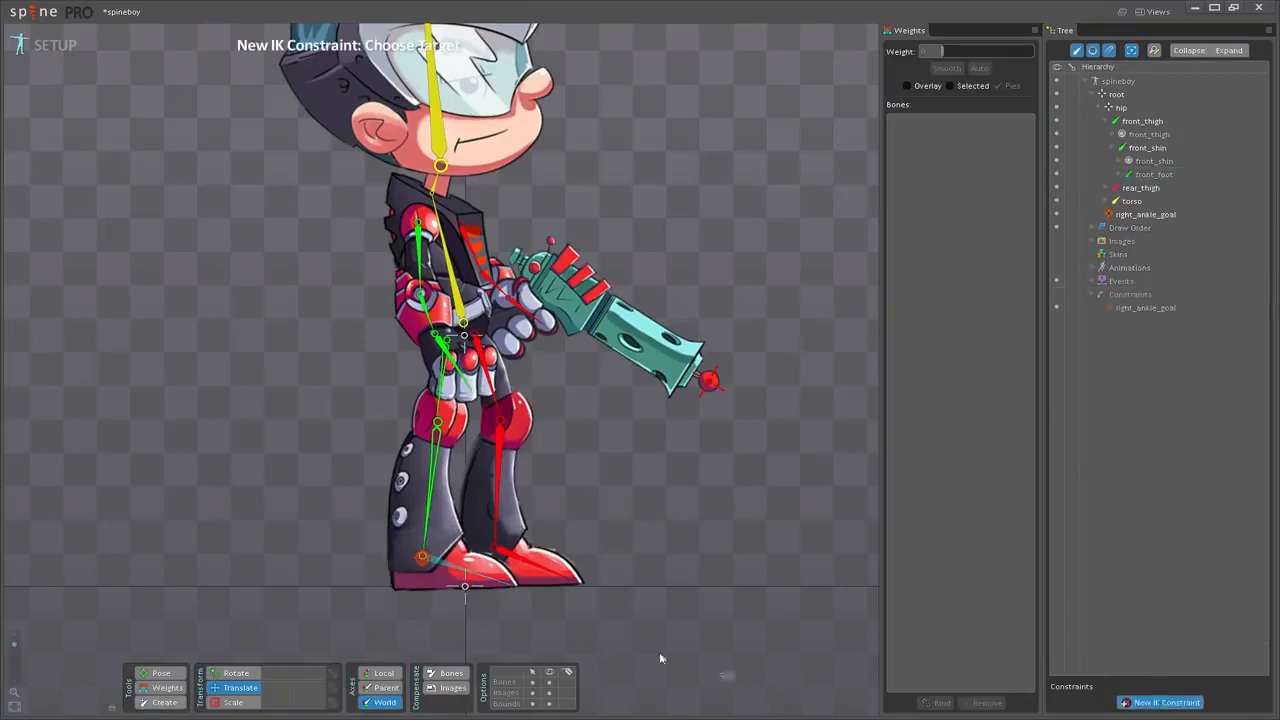
{"action": "left_click", "coordinate": [513, 588]}
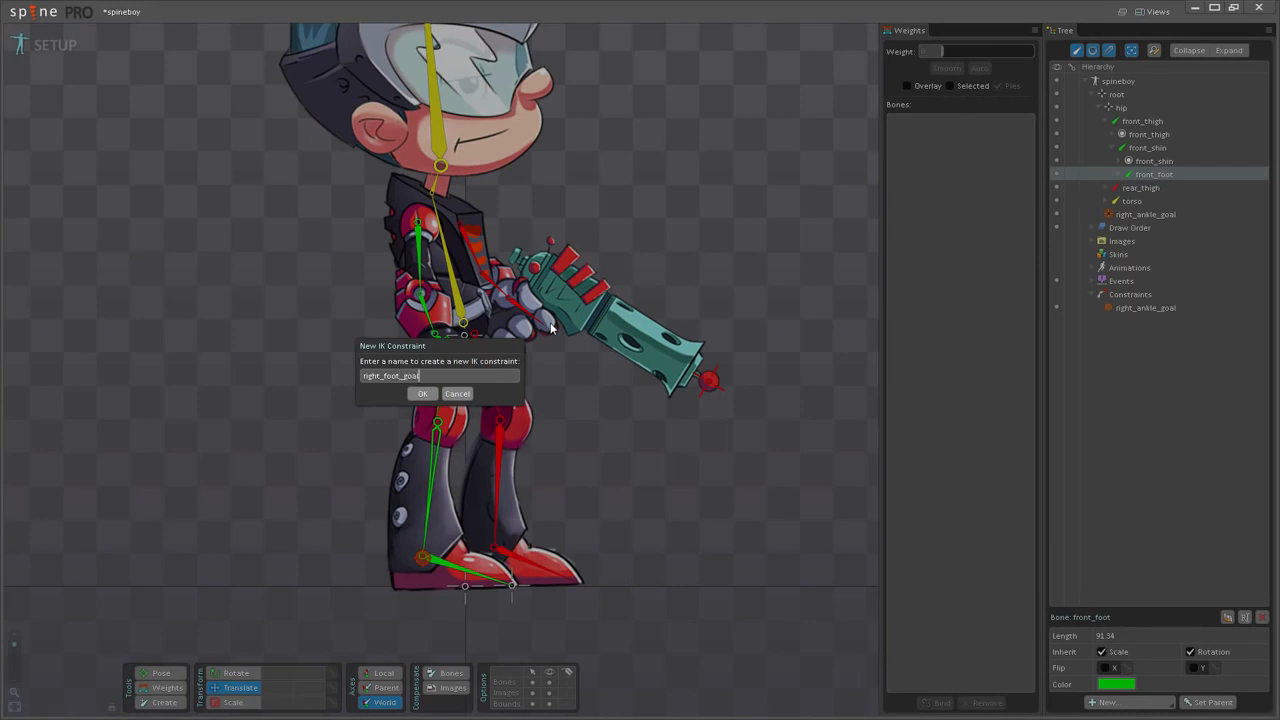
{"action": "key", "text": "Return"}
{"action": "left_click", "coordinate": [511, 589]}
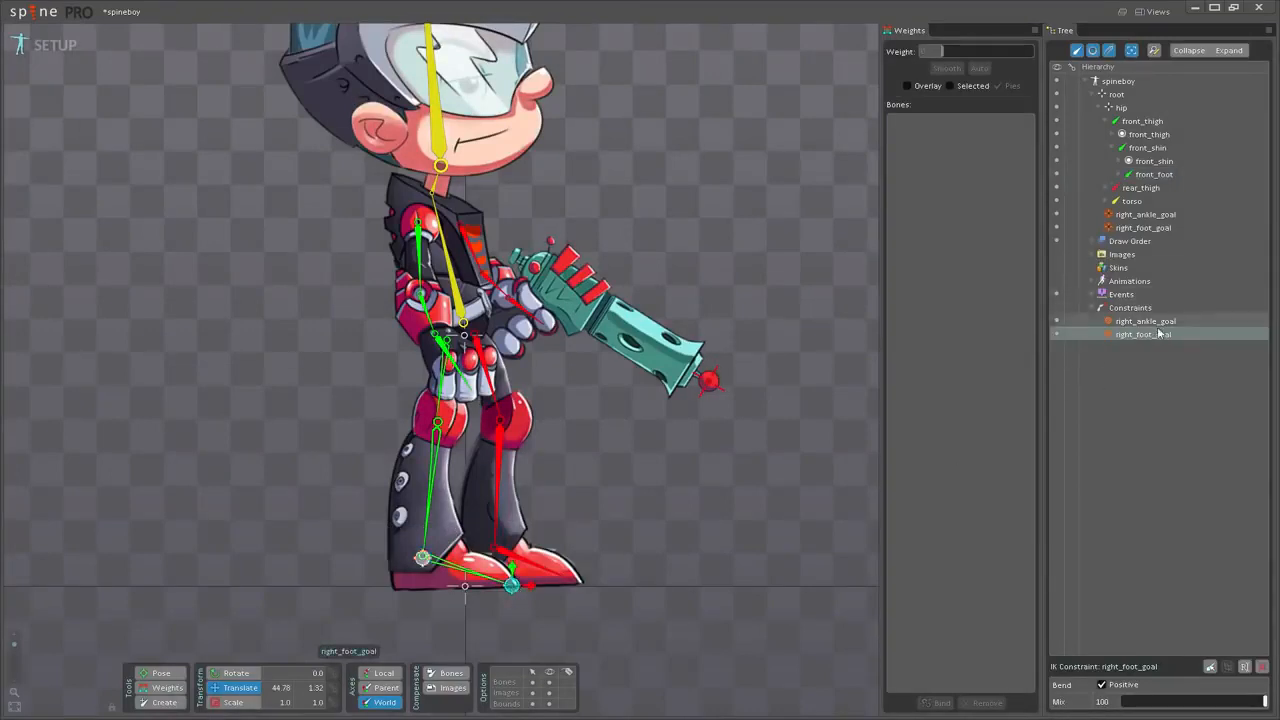
Parent the right_ankle_goal target bone under right_foot_goal in the hierarchy
{"action": "left_click", "coordinate": [1163, 229]}
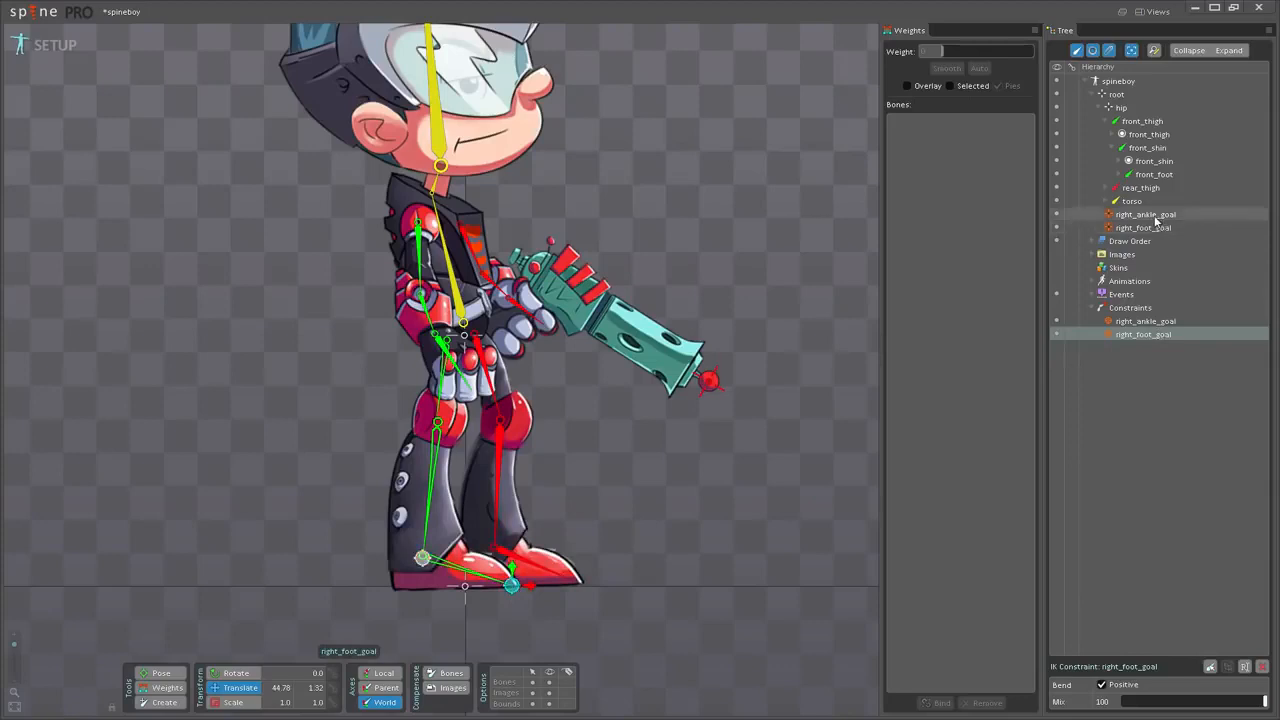
{"action": "left_click", "coordinate": [1152, 216]}
{"action": "left_click_drag", "start_coordinate": [1167, 236], "coordinate": [1171, 237]}
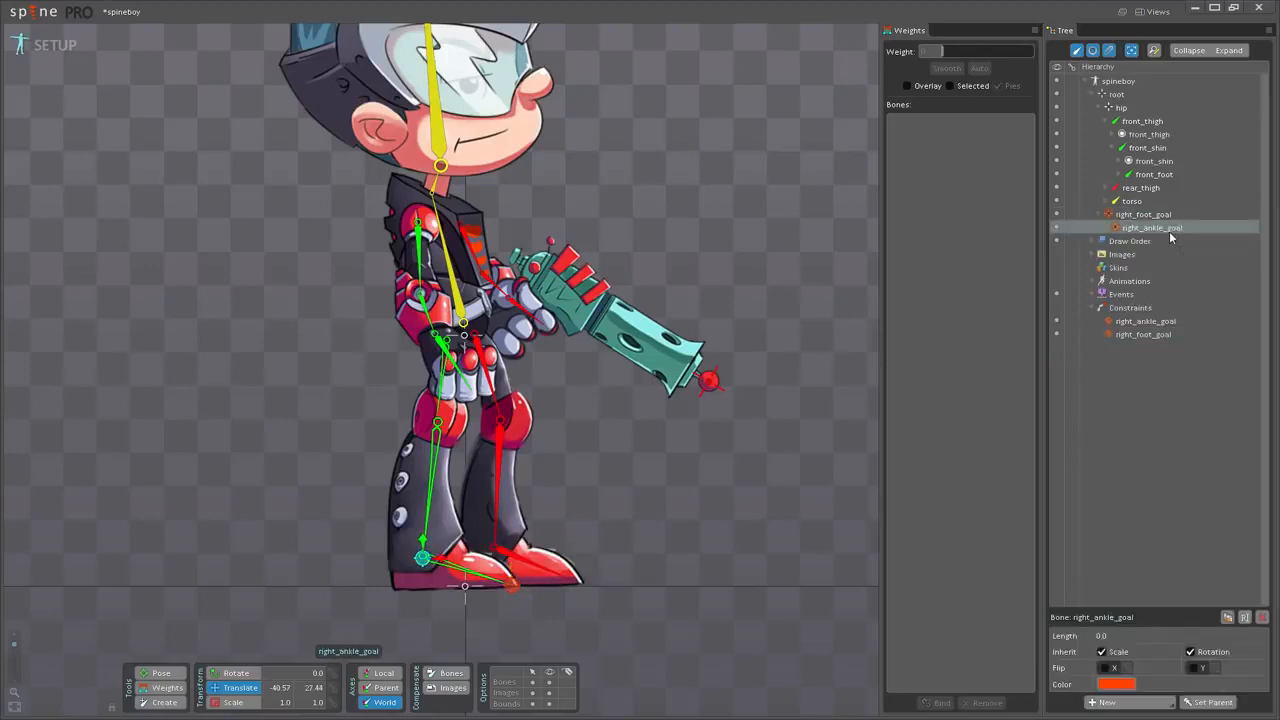
Try rotating the right_foot_goal target at the toe tip, and undo the rotation
{"action": "left_click", "coordinate": [512, 586]}
{"action": "key", "text": "c"}
{"action": "left_click_drag", "start_coordinate": [690, 450], "coordinate": [727, 478]}
{"action": "key", "text": "ctrl+z"}
Try moving the right_ankle_goal target to bend the front leg, and undo the moves
{"action": "left_click", "coordinate": [424, 557]}
{"action": "key", "text": "v"}
{"action": "left_click_drag", "start_coordinate": [672, 524], "coordinate": [734, 405]}
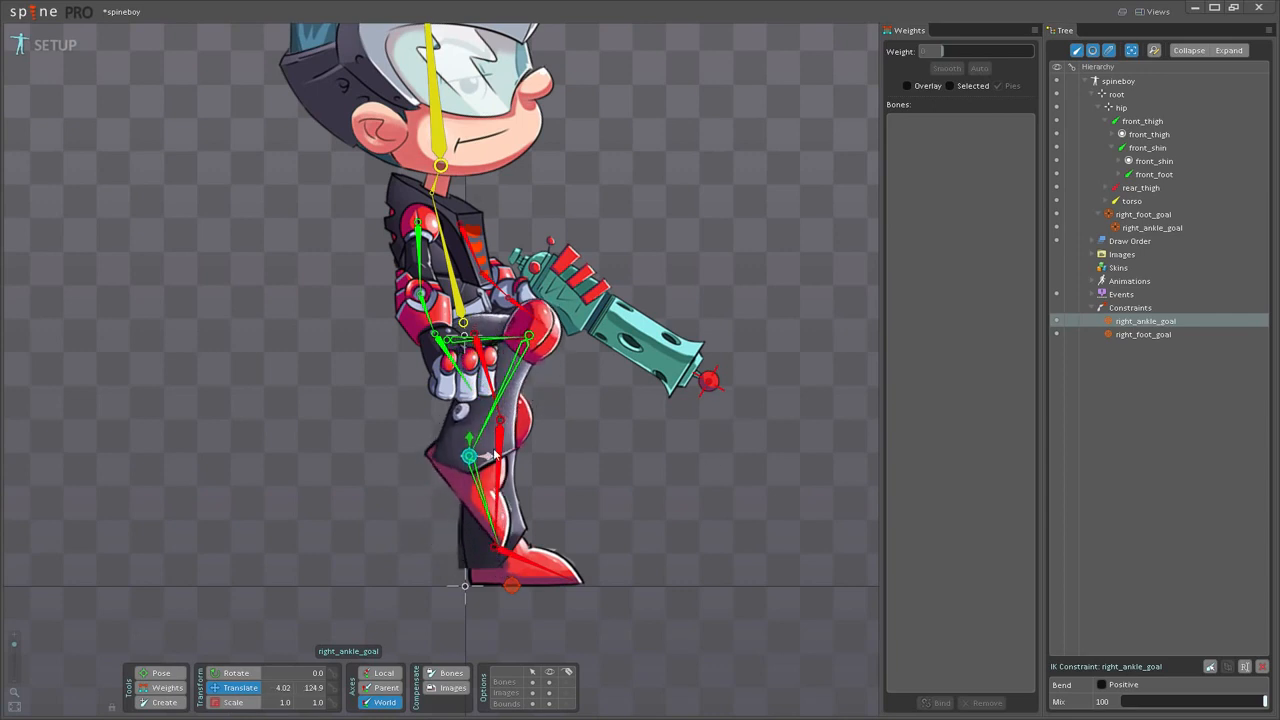
{"action": "left_click_drag", "start_coordinate": [640, 452], "coordinate": [603, 498]}
{"action": "key", "text": "ctrl+z"}
{"action": "key", "text": "ctrl+z"}
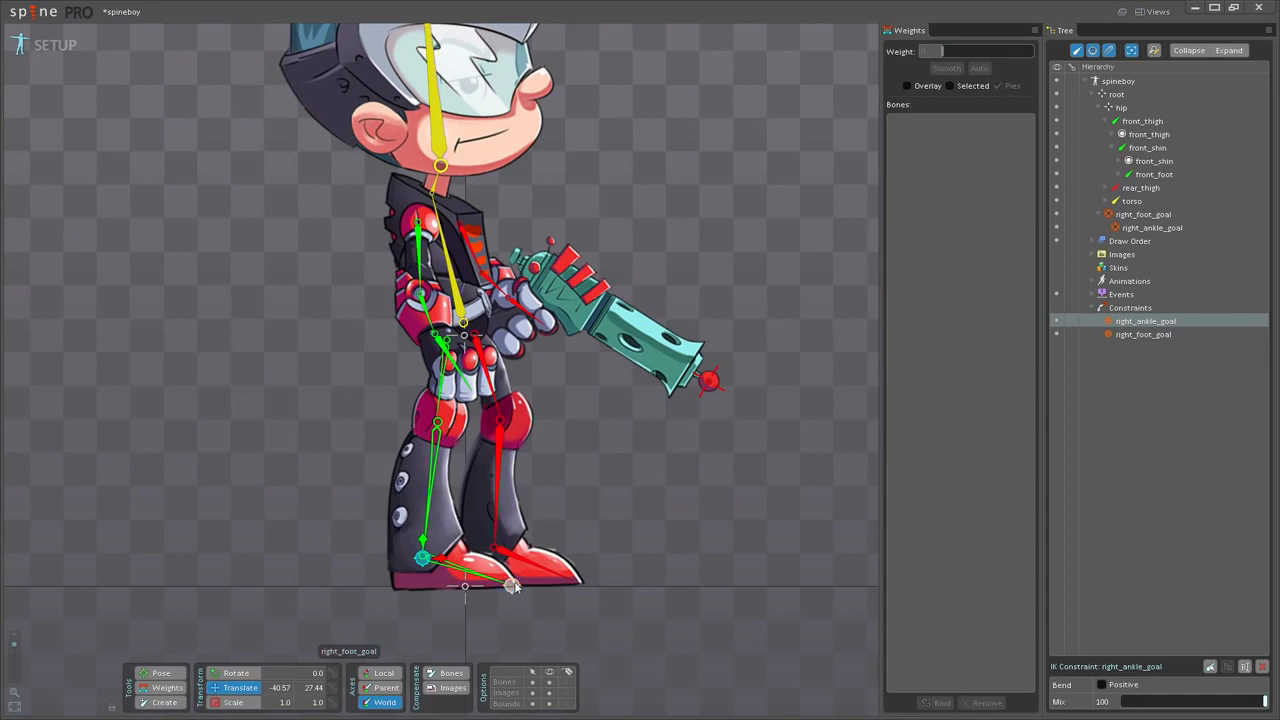
Try moving the right_foot_goal target together with its child ankle target, and undo the move
{"action": "left_click", "coordinate": [512, 586]}
{"action": "left_click_drag", "start_coordinate": [552, 591], "coordinate": [698, 449]}
{"action": "key", "text": "ctrl+z"}
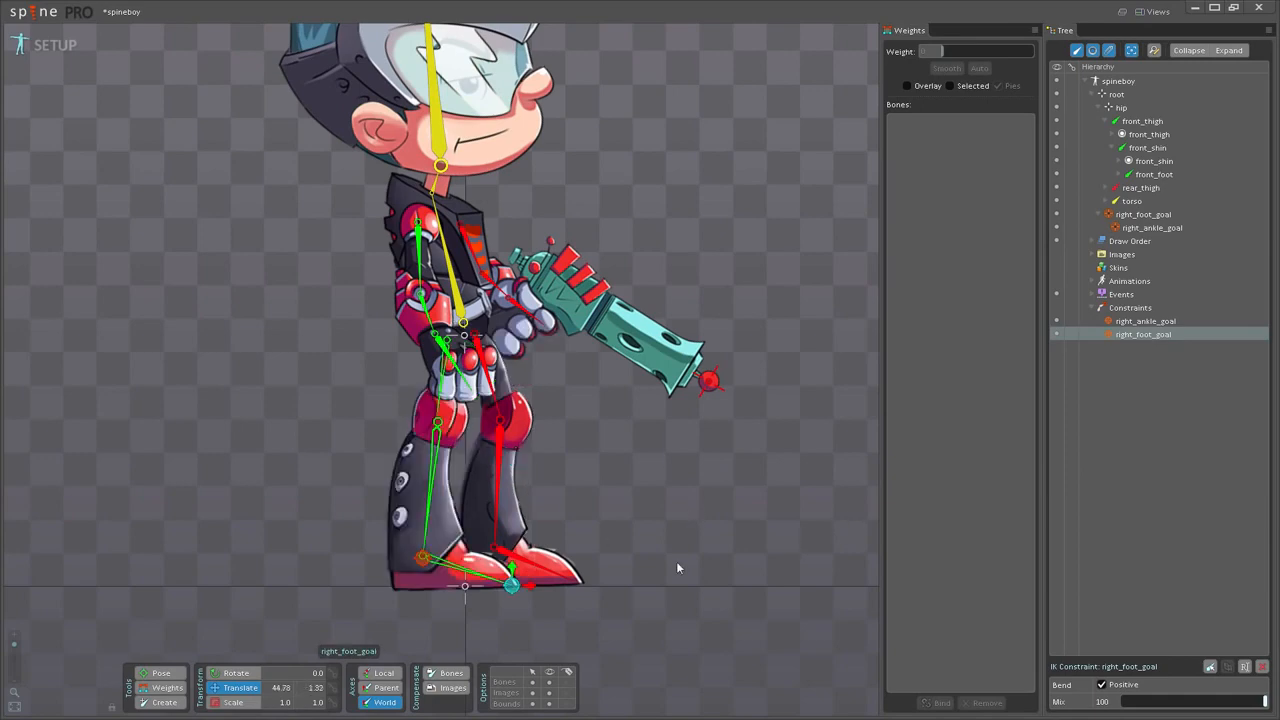
Delete the right_foot_goal constraint and its target at the toe tip
{"action": "scroll", "coordinate": [457, 626], "scroll_direction": "up", "scroll_amount": 2}
{"action": "scroll", "coordinate": [410, 400], "scroll_direction": "down", "scroll_amount": 4}
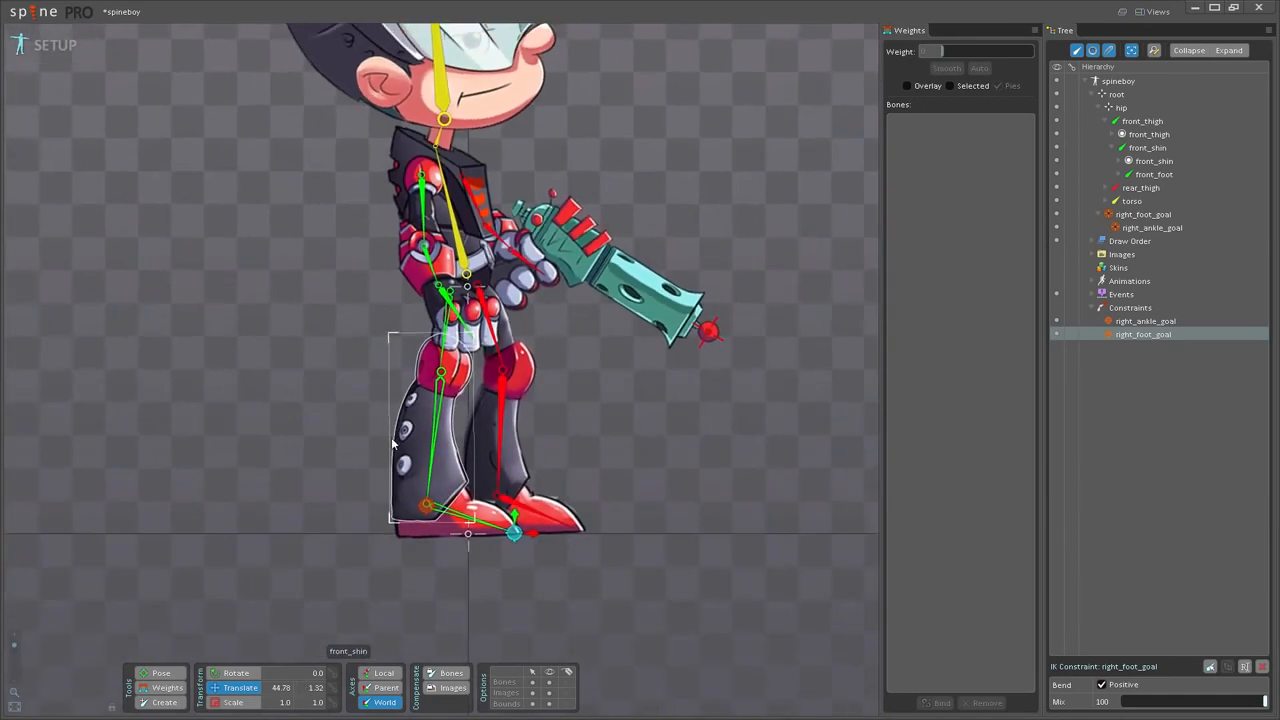
{"action": "scroll", "coordinate": [336, 340], "scroll_direction": "up", "scroll_amount": 3}
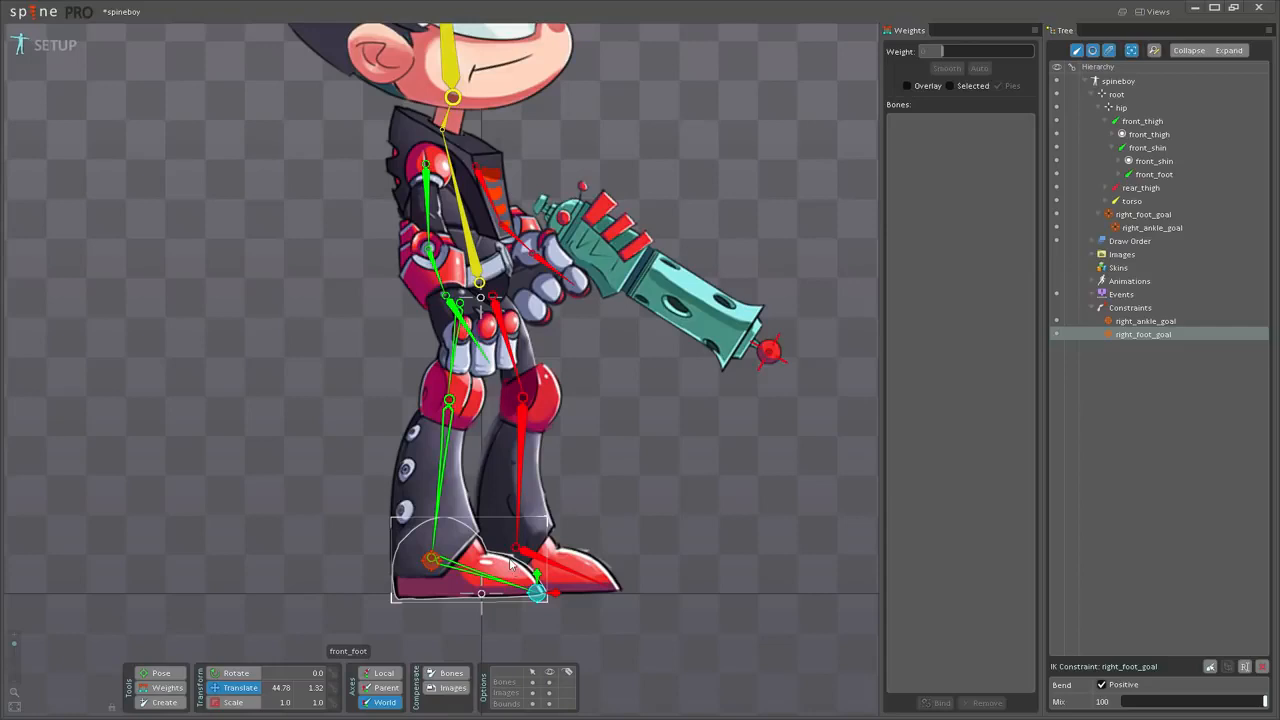
{"action": "key", "text": "Delete"}
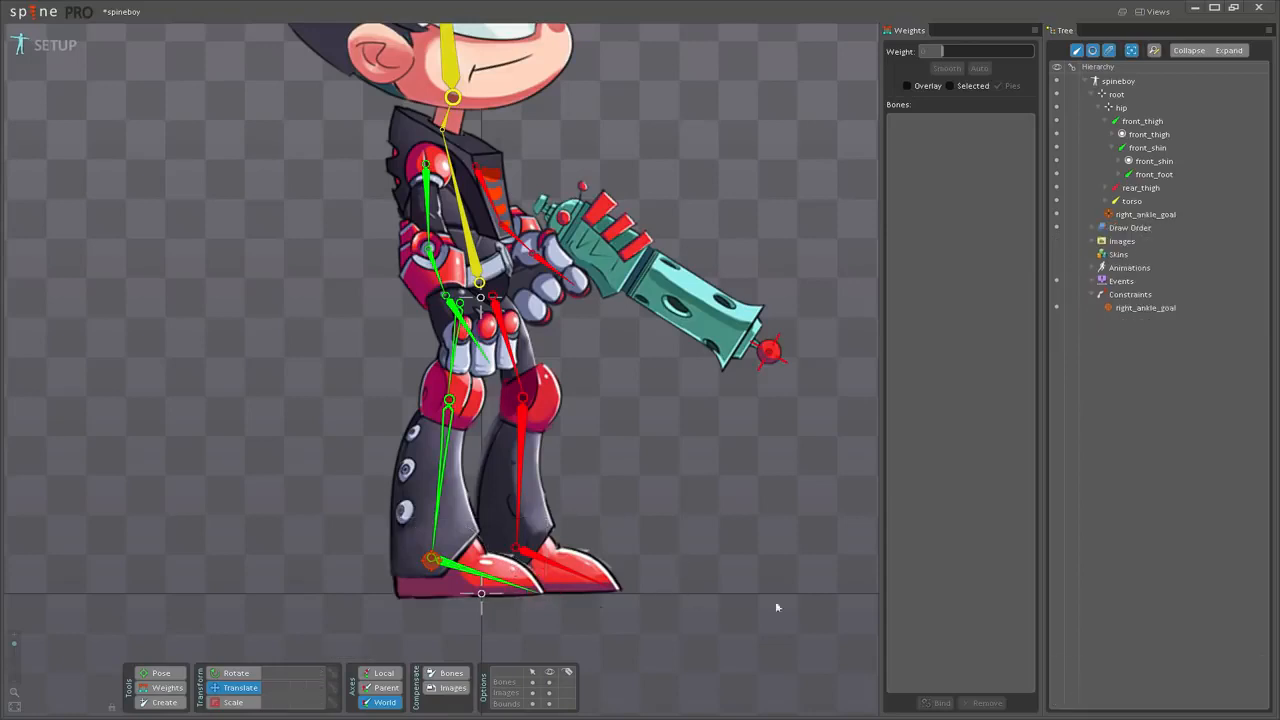
Shorten the front_foot bone to length 44.89 and rotate it to 320.9 with image compensation on, ending at the ball of the foot
{"action": "left_click", "coordinate": [456, 567]}
{"action": "left_click_drag", "start_coordinate": [540, 598], "coordinate": [488, 580]}
{"action": "left_click", "coordinate": [450, 688]}
{"action": "key", "text": "c"}
{"action": "left_click_drag", "start_coordinate": [724, 438], "coordinate": [684, 552]}
Create a child bone of front_foot about 54.56 long, from the ball of the foot to the toe tip
{"action": "left_click", "coordinate": [163, 702]}
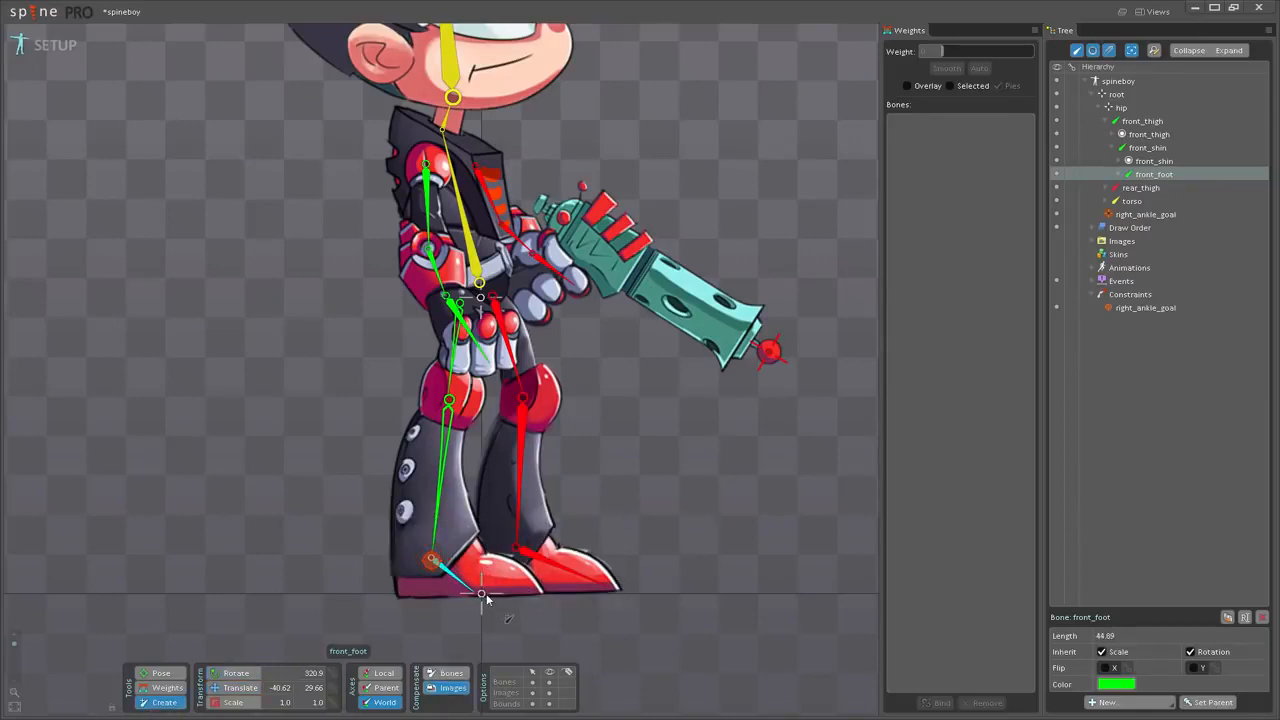
{"action": "left_click_drag", "start_coordinate": [481, 594], "coordinate": [540, 592]}
{"action": "key", "text": "c"}
Turn off rotation inheritance for the new toe bone
{"action": "scroll", "coordinate": [503, 634], "scroll_direction": "up", "scroll_amount": 5}
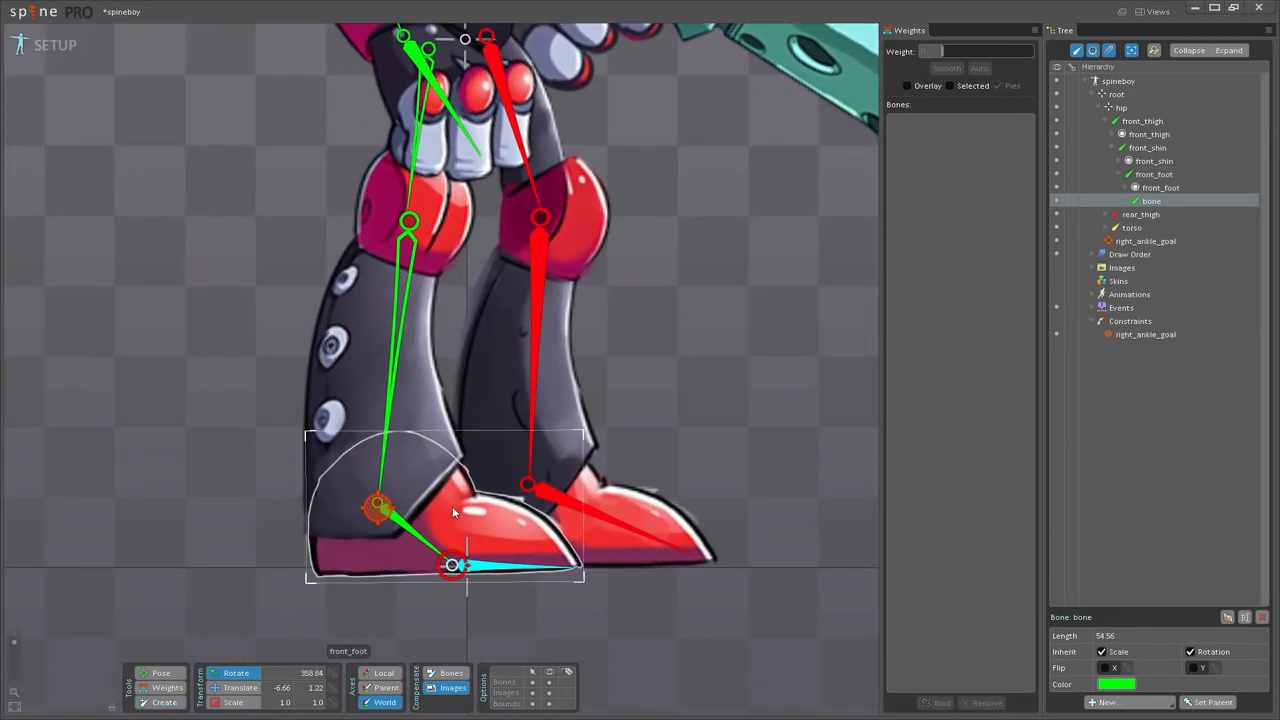
{"action": "left_click", "coordinate": [415, 545]}
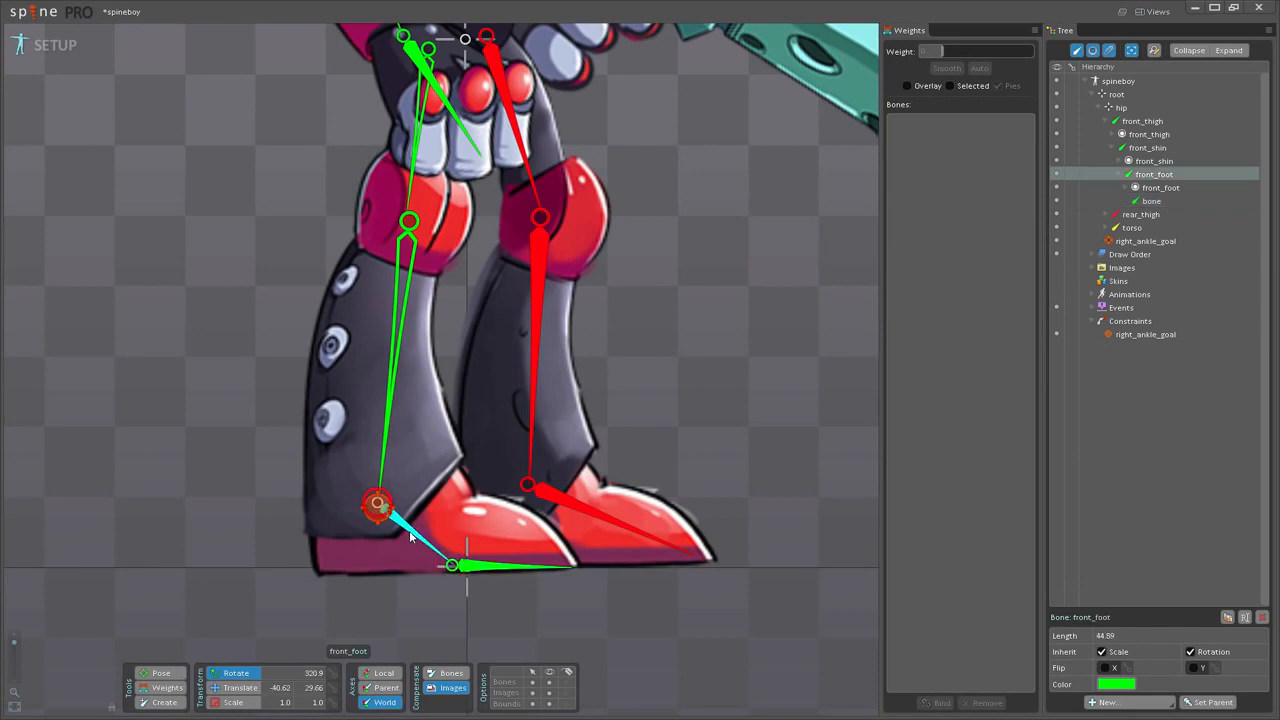
{"action": "left_click", "coordinate": [493, 568]}
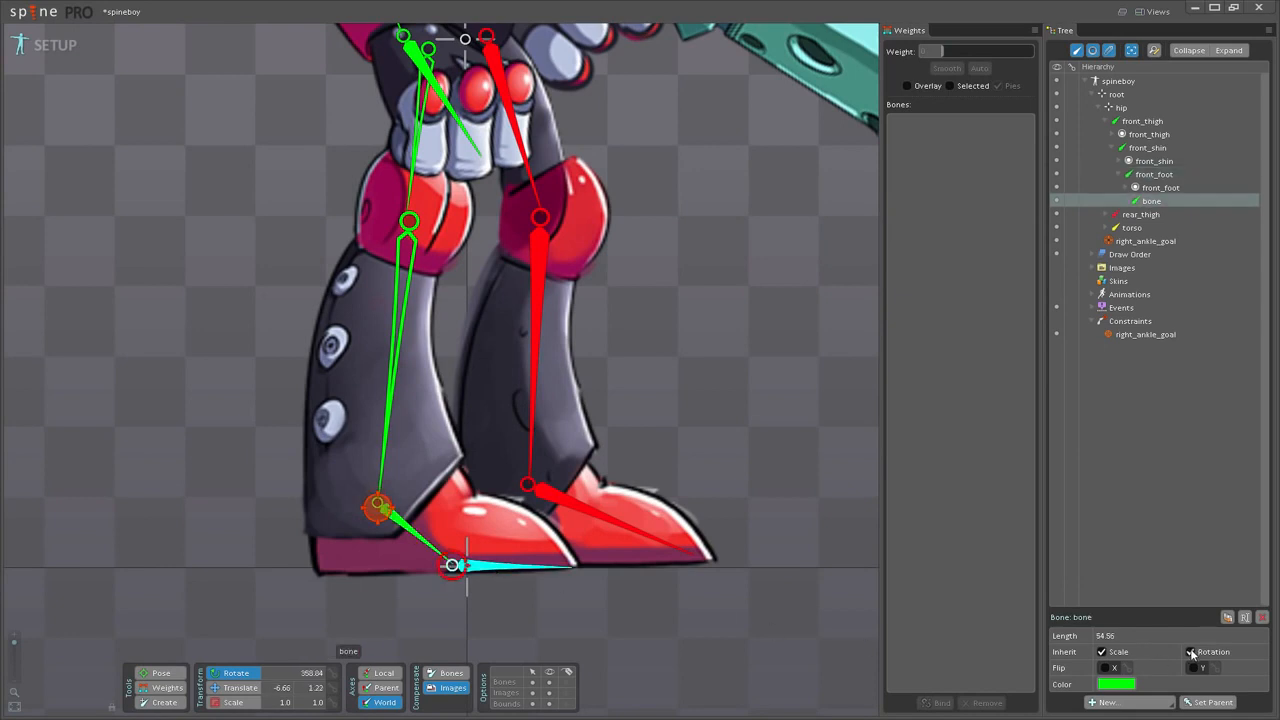
Create an IK constraint named right_foot_goal for the front_foot bone, with a new target at the ball of the foot
{"action": "left_click", "coordinate": [405, 543]}
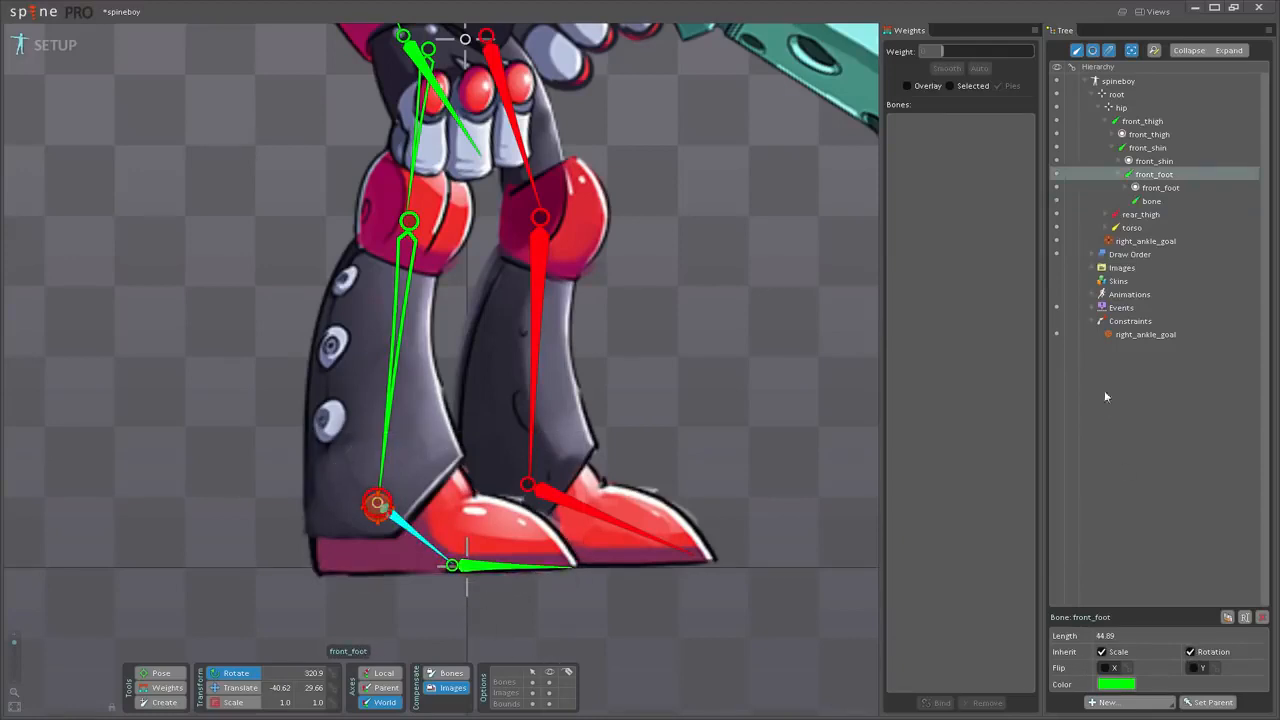
{"action": "left_click", "coordinate": [1138, 321]}
{"action": "left_click", "coordinate": [1165, 700]}
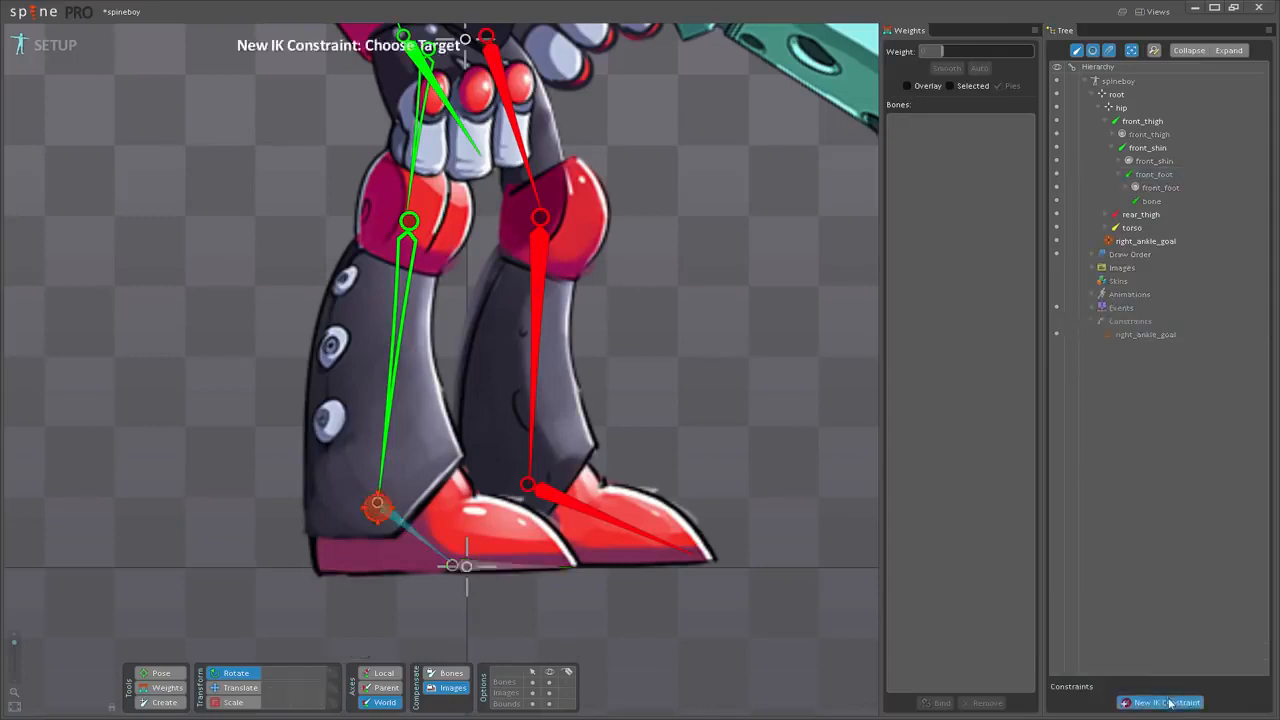
{"action": "left_click", "coordinate": [458, 567]}
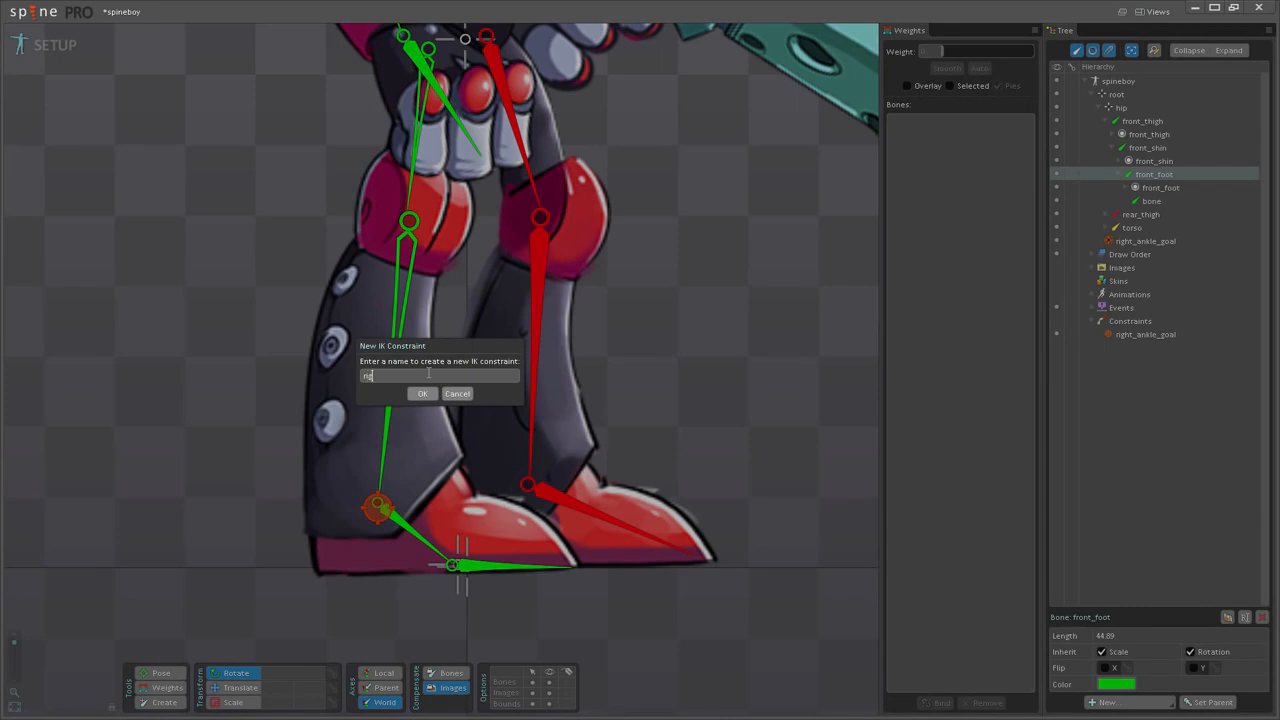
{"action": "type", "text": "right_foot_goal"}
{"action": "key", "text": "Return"}
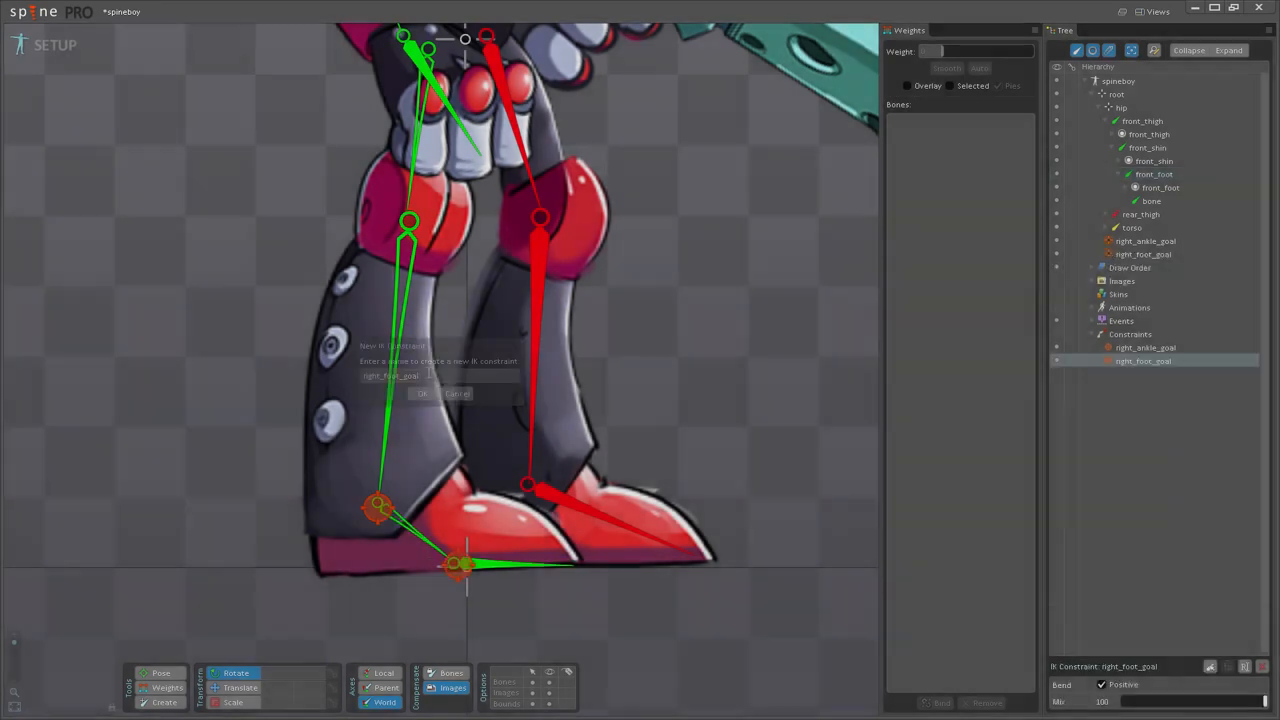
Move the right_foot_goal target to -9.76, 3.85 and parent right_ankle_goal under it
{"action": "left_click", "coordinate": [453, 568]}
{"action": "key", "text": "v"}
{"action": "left_click_drag", "start_coordinate": [712, 630], "coordinate": [706, 596]}
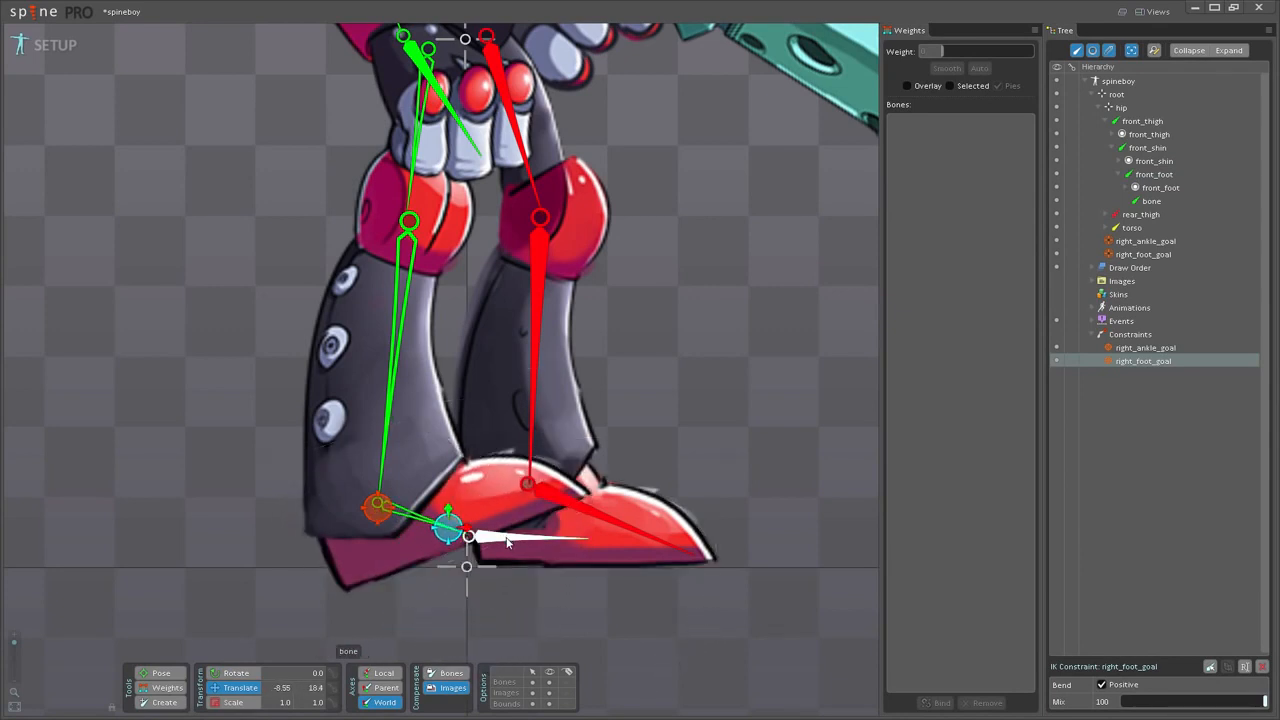
{"action": "left_click_drag", "start_coordinate": [764, 393], "coordinate": [775, 473]}
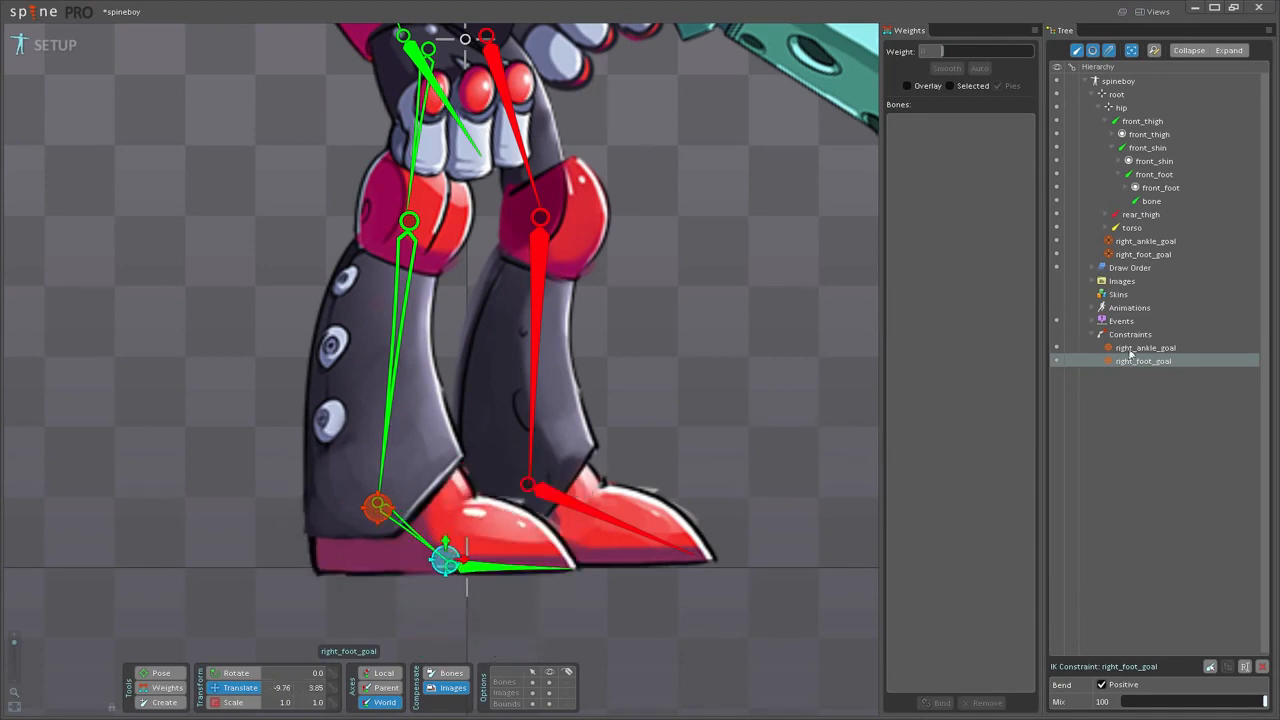
{"action": "left_click", "coordinate": [1156, 242]}
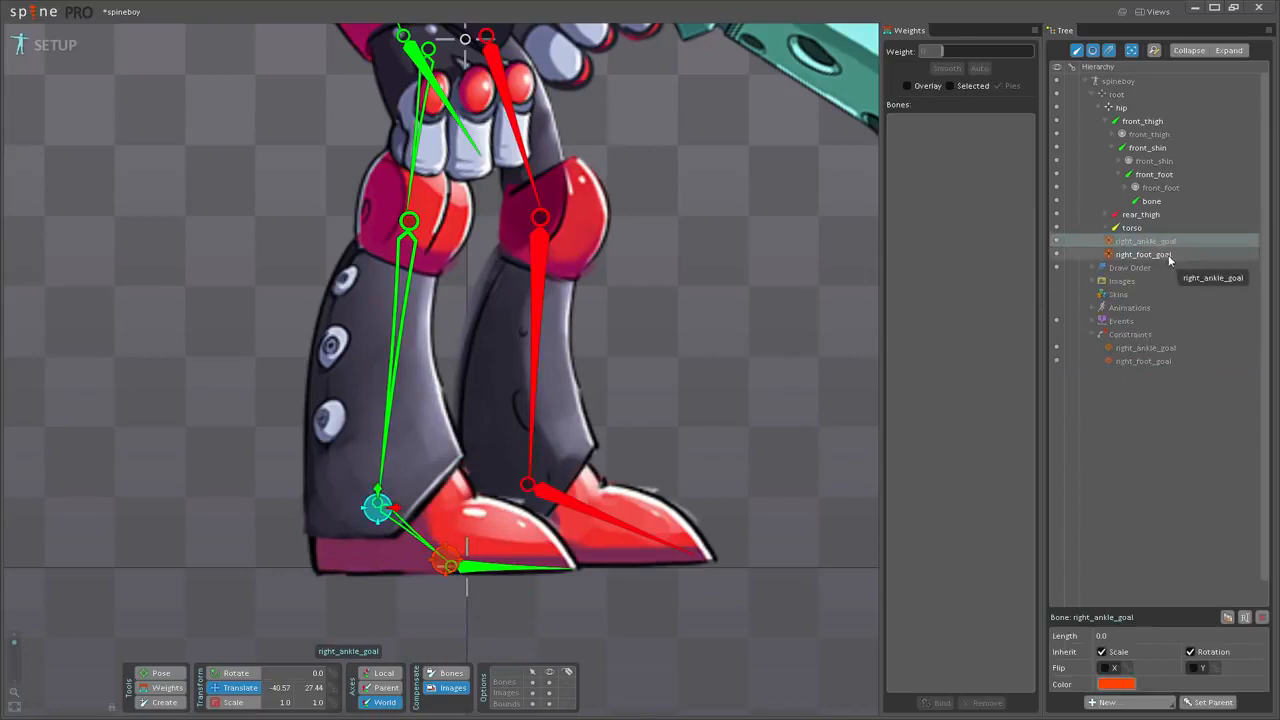
{"action": "left_click_drag", "start_coordinate": [1169, 257], "coordinate": [1166, 256]}
Test the foot rig by moving and rotating the right_foot_goal target, undoing each change
{"action": "left_click", "coordinate": [445, 561]}
{"action": "mouse_move", "coordinate": [624, 612]}
{"action": "left_mouse_down"}
{"action": "mouse_move", "coordinate": [609, 591]}
{"action": "mouse_move", "coordinate": [654, 587]}
{"action": "mouse_move", "coordinate": [604, 601]}
{"action": "left_mouse_up"}
{"action": "key", "text": "ctrl+z"}
{"action": "key", "text": "c"}
{"action": "left_click_drag", "start_coordinate": [834, 408], "coordinate": [817, 605]}
{"action": "key", "text": "ctrl+z"}
Align the right_foot_goal target with the ball-of-foot joint using bone compensation instead of image compensation, leaving both compensations off
{"action": "key", "text": "v"}
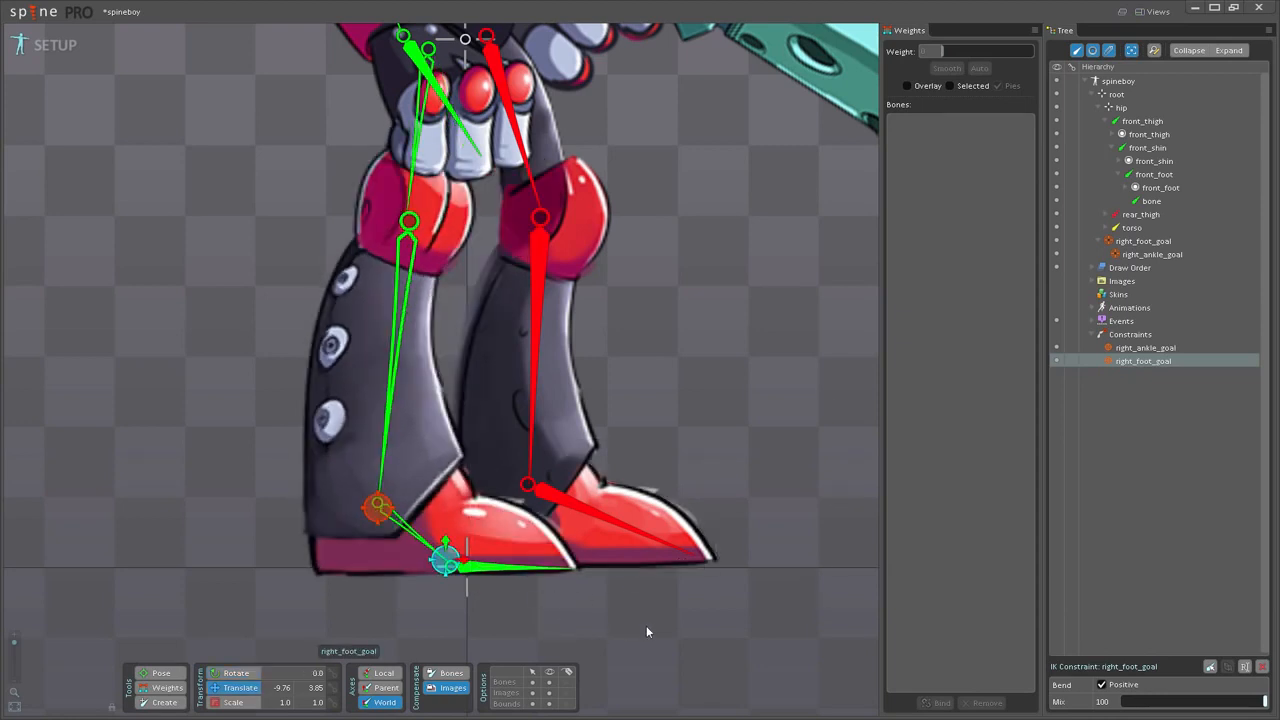
{"action": "left_click", "coordinate": [447, 689]}
{"action": "left_click", "coordinate": [448, 674]}
{"action": "left_click_drag", "start_coordinate": [646, 602], "coordinate": [810, 478]}
{"action": "left_click", "coordinate": [446, 675]}
{"action": "key", "text": "c"}
Convert the front_foot image attachment to a mesh and open the mesh for editing
{"action": "left_click", "coordinate": [449, 519]}
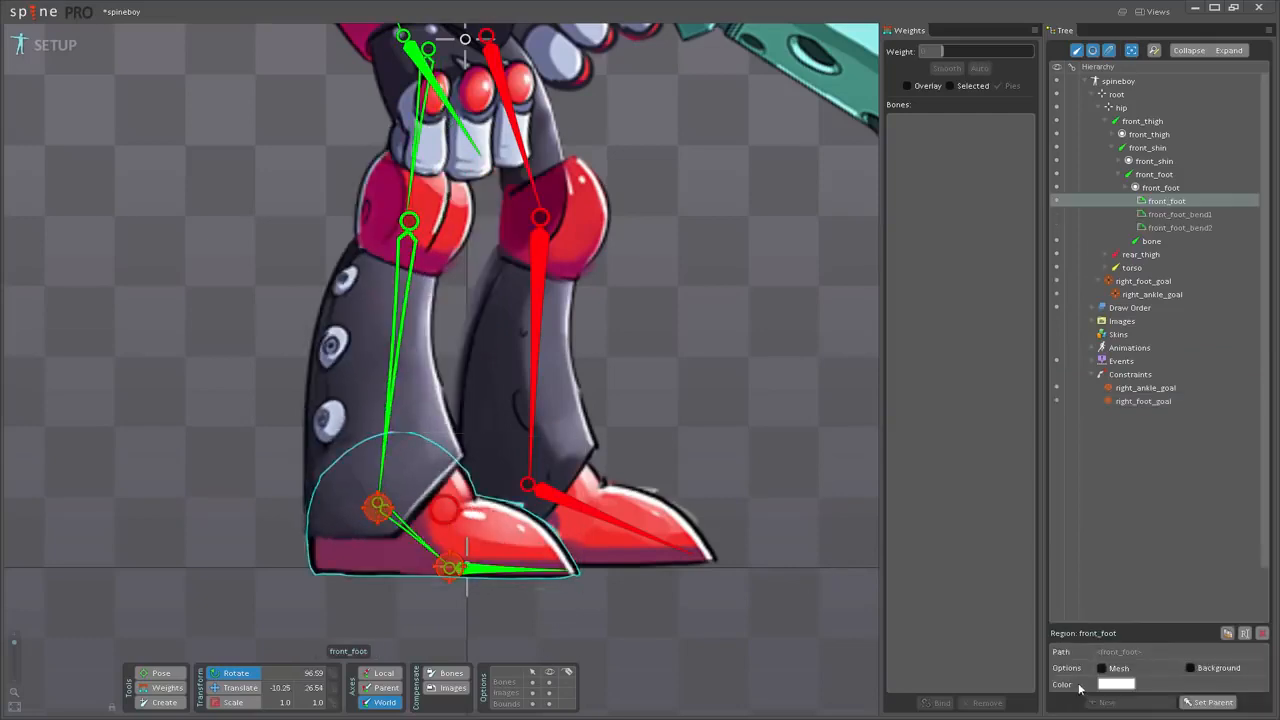
{"action": "left_click", "coordinate": [1101, 668]}
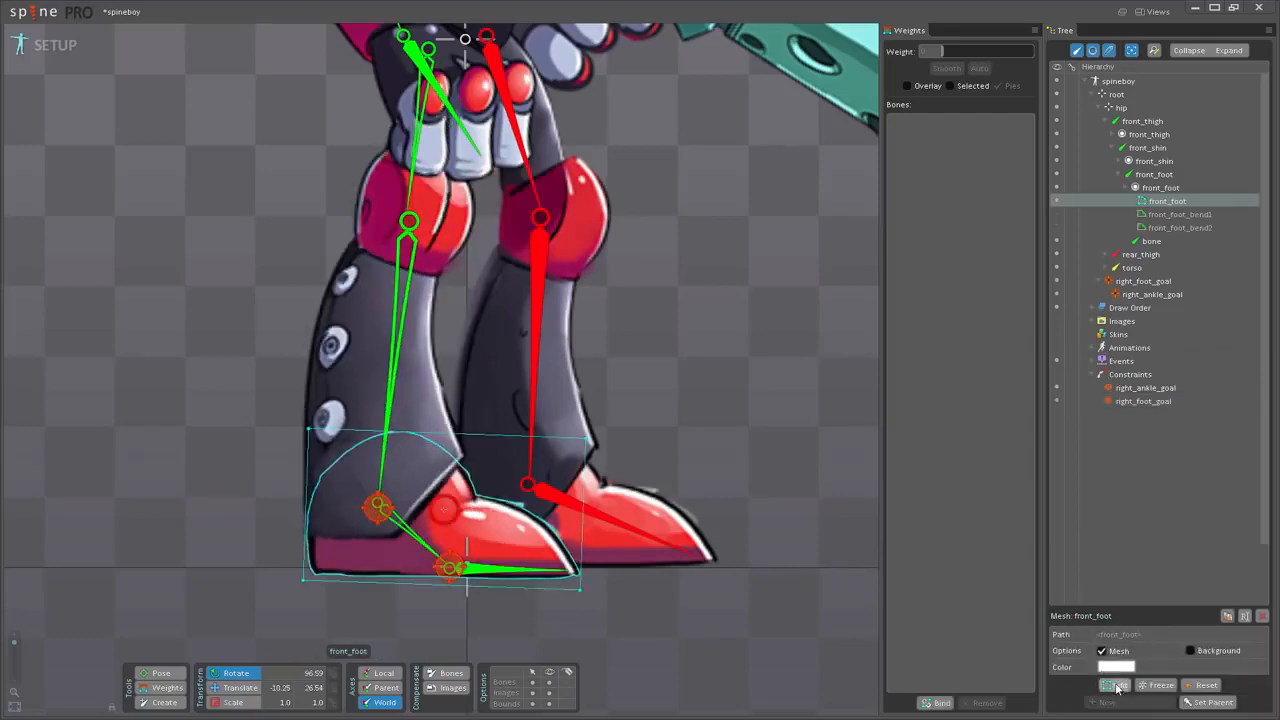
{"action": "left_click", "coordinate": [1116, 685]}
Add vertices around the front, instep and upper edge of the front_foot mesh outline
{"action": "scroll", "coordinate": [543, 635], "scroll_direction": "up", "scroll_amount": 3}
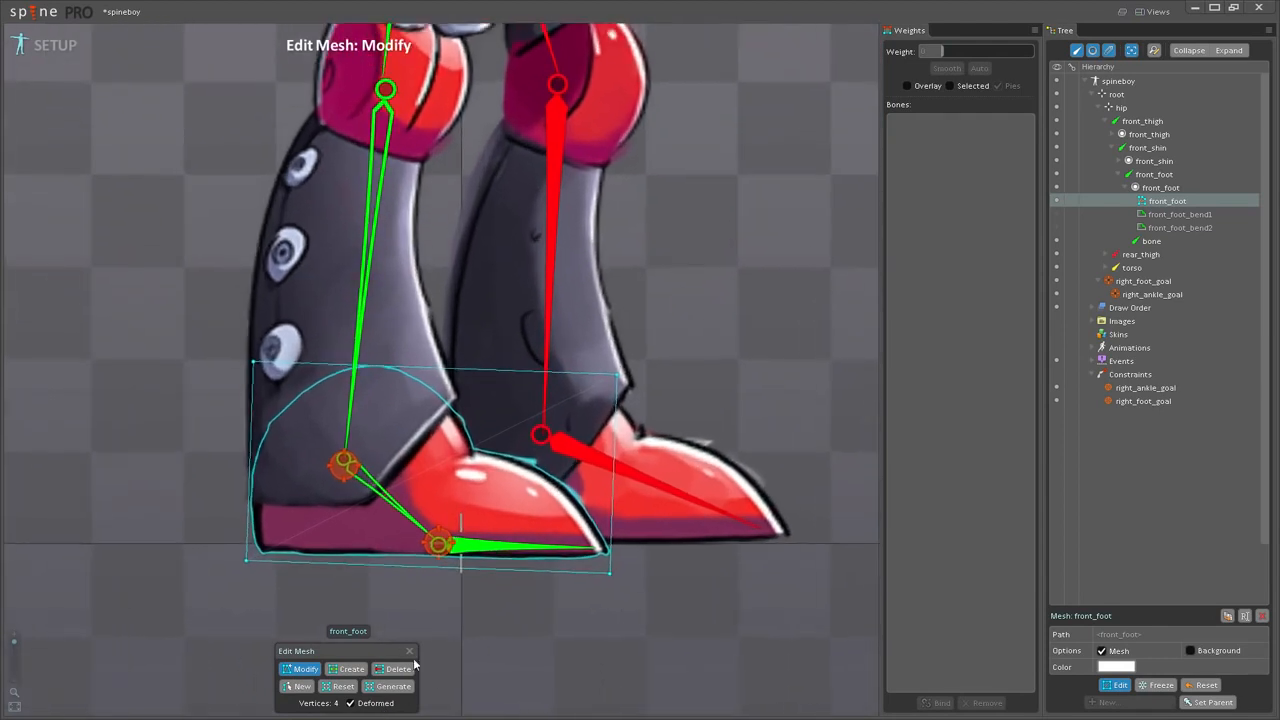
{"action": "left_click", "coordinate": [347, 668]}
{"action": "left_click", "coordinate": [634, 476]}
{"action": "left_click", "coordinate": [494, 418]}
{"action": "left_click", "coordinate": [484, 379]}
{"action": "left_click_drag", "start_coordinate": [470, 360], "coordinate": [445, 339]}
{"action": "left_click", "coordinate": [316, 335]}
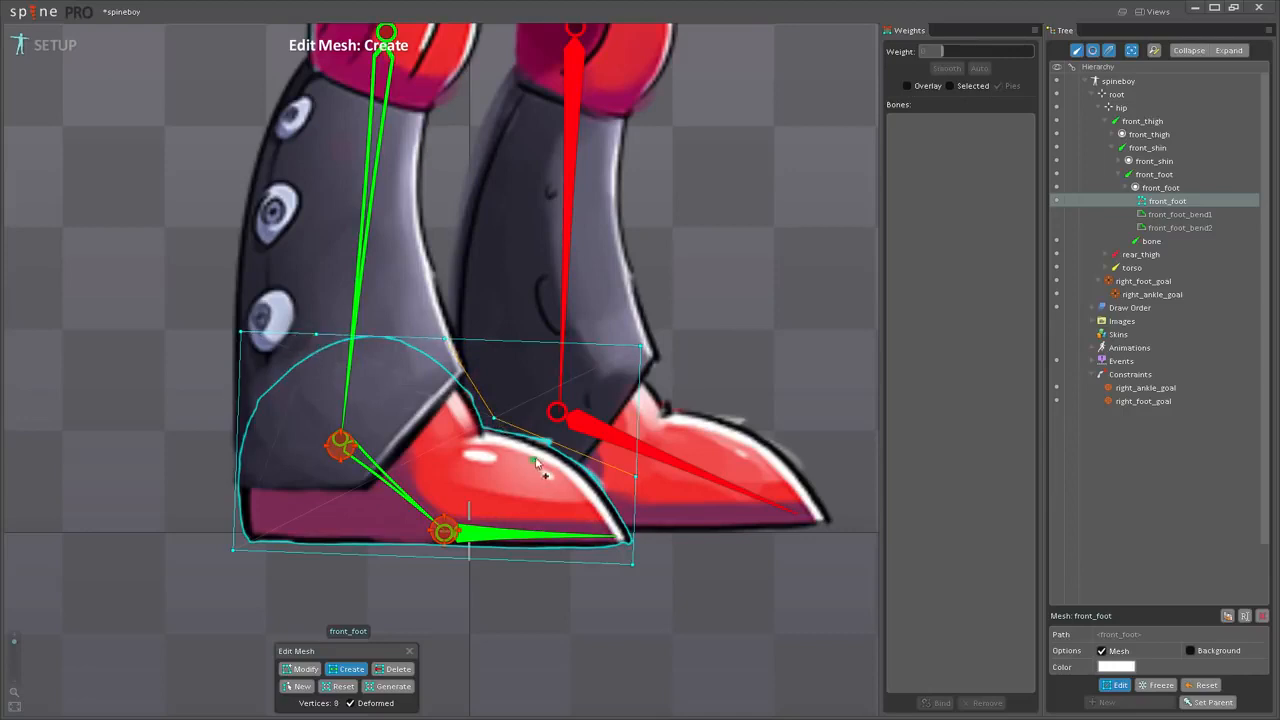
Divide the front_foot mesh with three edges running from the instep down to the sole
{"action": "left_click_drag", "start_coordinate": [493, 419], "coordinate": [533, 437]}
{"action": "left_click", "coordinate": [491, 558]}
{"action": "left_click", "coordinate": [464, 373]}
{"action": "mouse_move", "coordinate": [464, 373]}
{"action": "left_mouse_down"}
{"action": "mouse_move", "coordinate": [326, 554]}
{"action": "mouse_move", "coordinate": [466, 376]}
{"action": "left_mouse_up"}
{"action": "key", "text": "ctrl+z"}
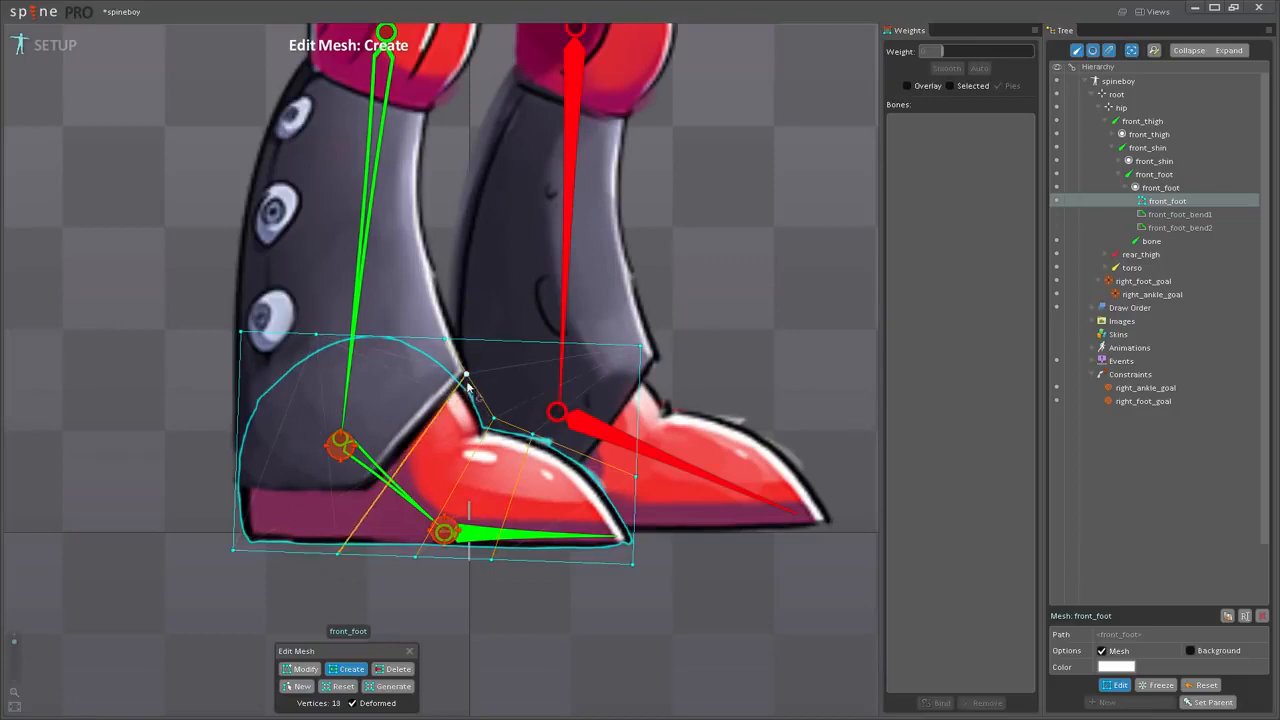
Trim the front_foot mesh by adding a vertex on the heel-side edge and deleting both upper corner vertices, and finish mesh editing
{"action": "left_click", "coordinate": [393, 668]}
{"action": "left_click", "coordinate": [642, 352]}
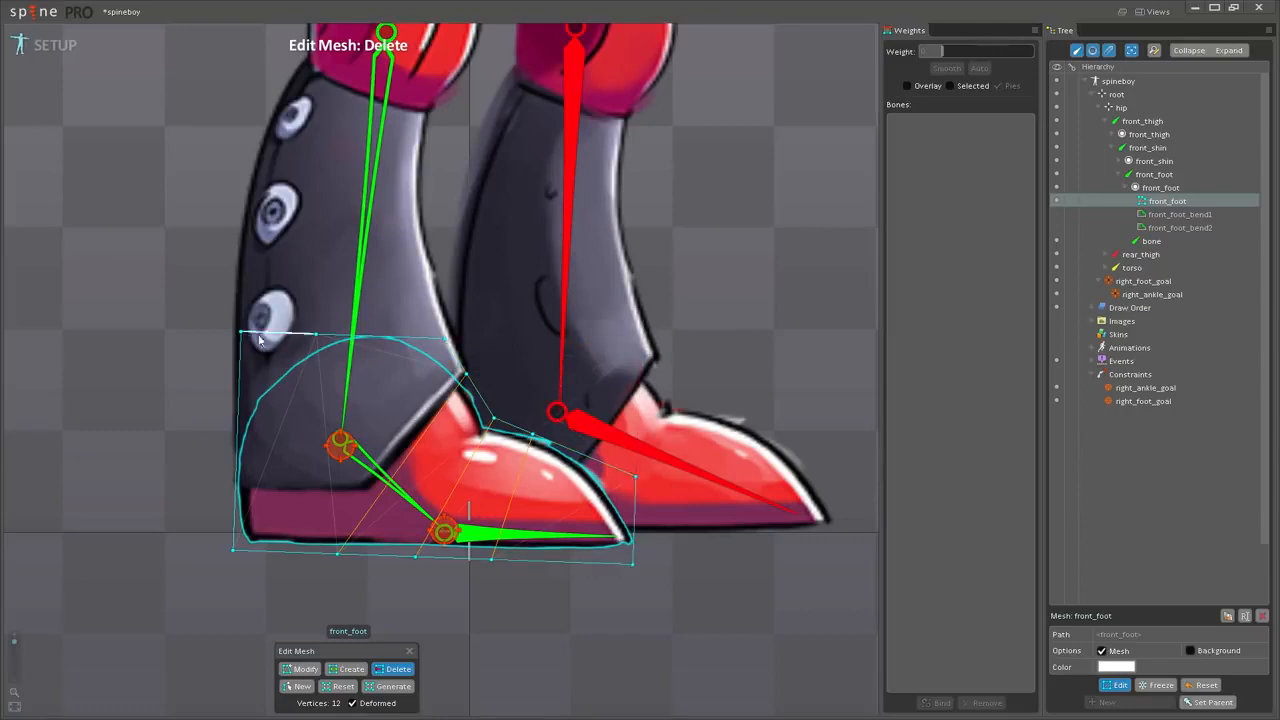
{"action": "left_click", "coordinate": [338, 669]}
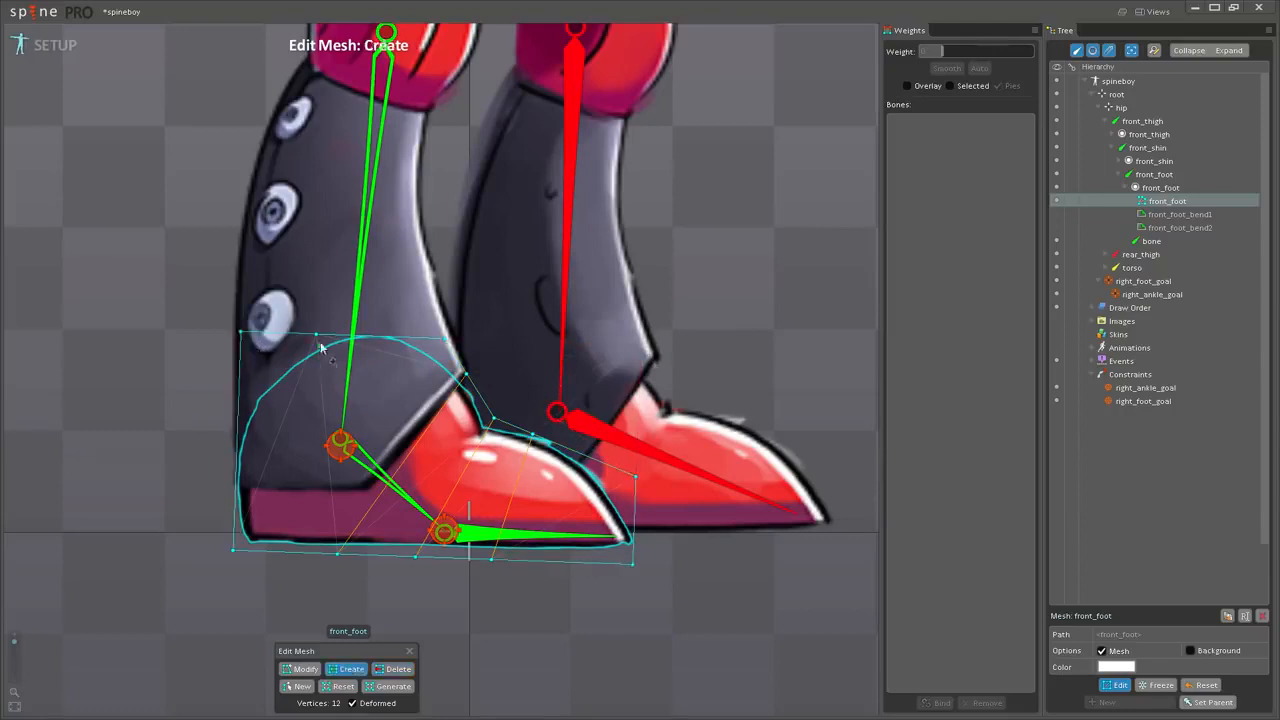
{"action": "left_click", "coordinate": [239, 400]}
{"action": "left_click", "coordinate": [395, 669]}
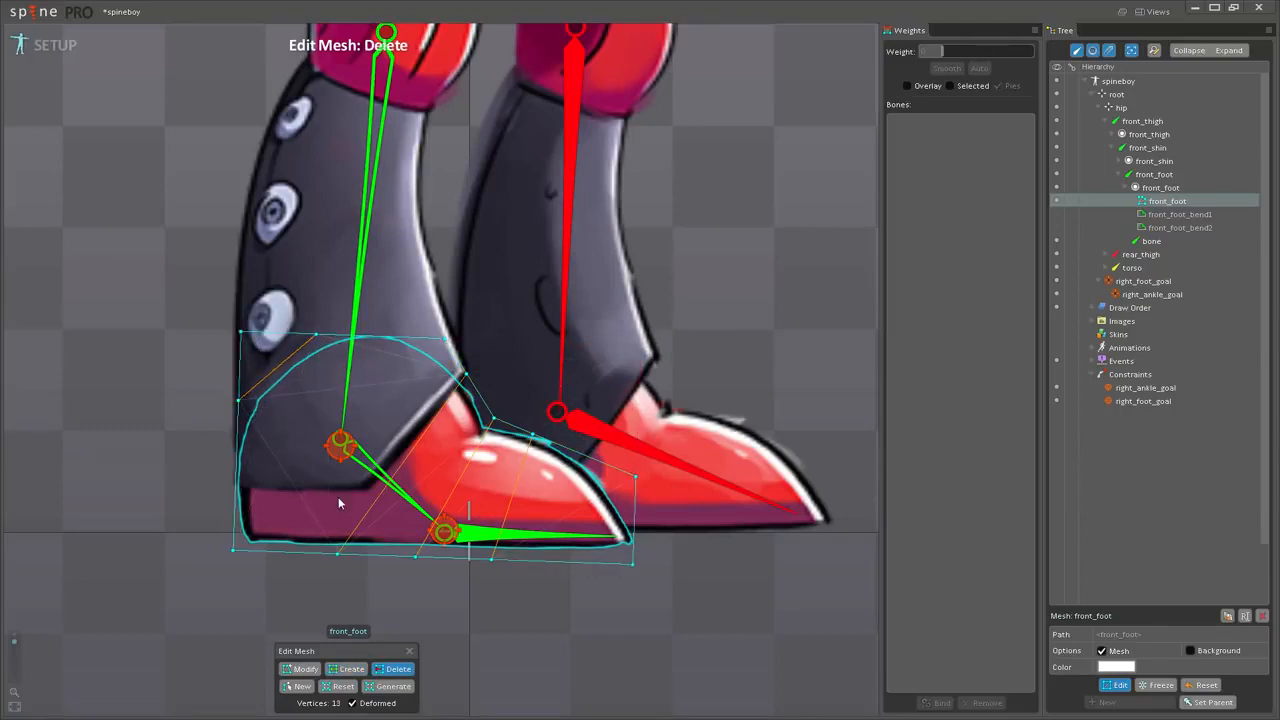
{"action": "left_click", "coordinate": [246, 334]}
{"action": "left_click", "coordinate": [409, 651]}
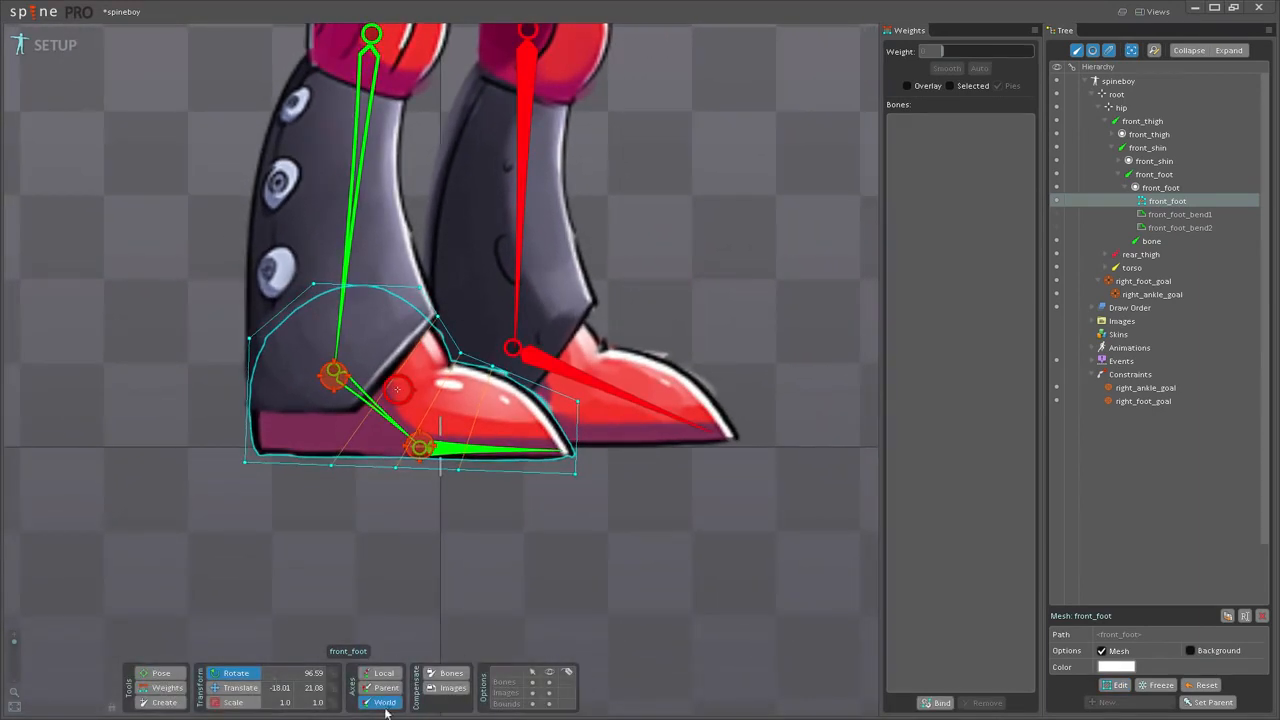
Bind the front_foot mesh to the toe bone and the front_foot bone with automatic weights
{"action": "left_click", "coordinate": [162, 688]}
{"action": "left_click", "coordinate": [937, 702]}
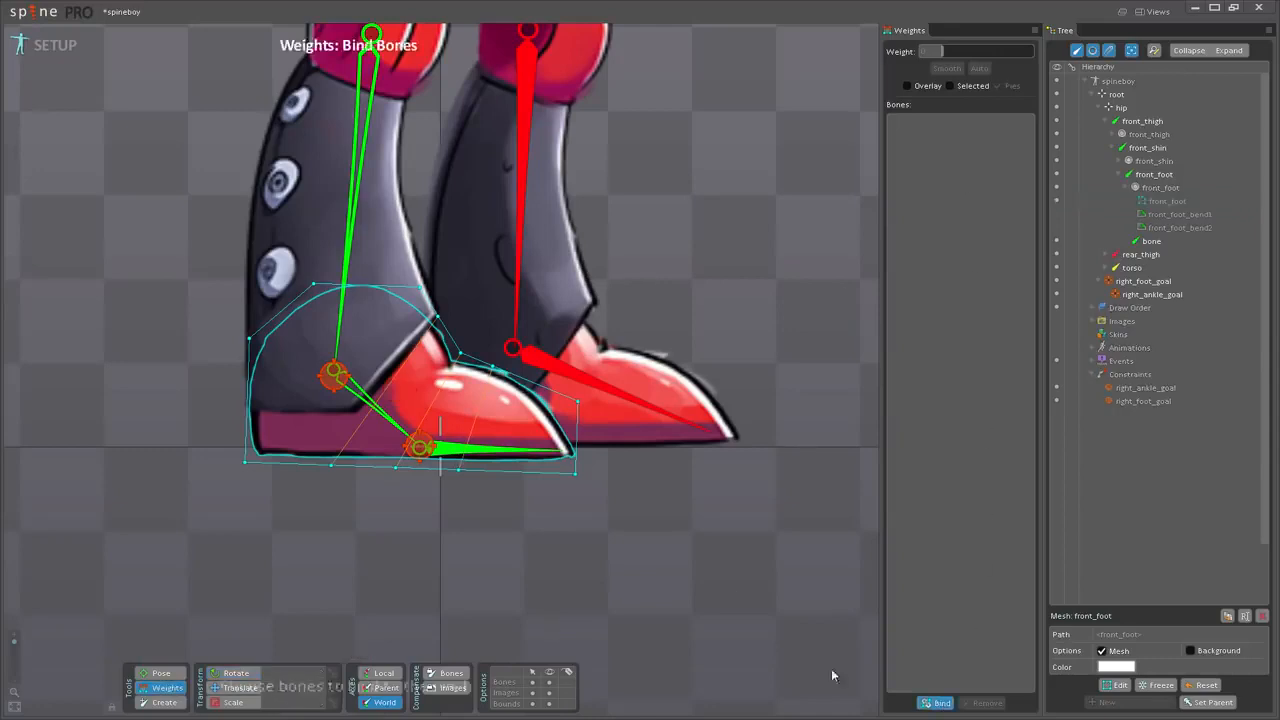
{"action": "left_click", "coordinate": [459, 451]}
{"action": "left_click", "coordinate": [420, 430]}
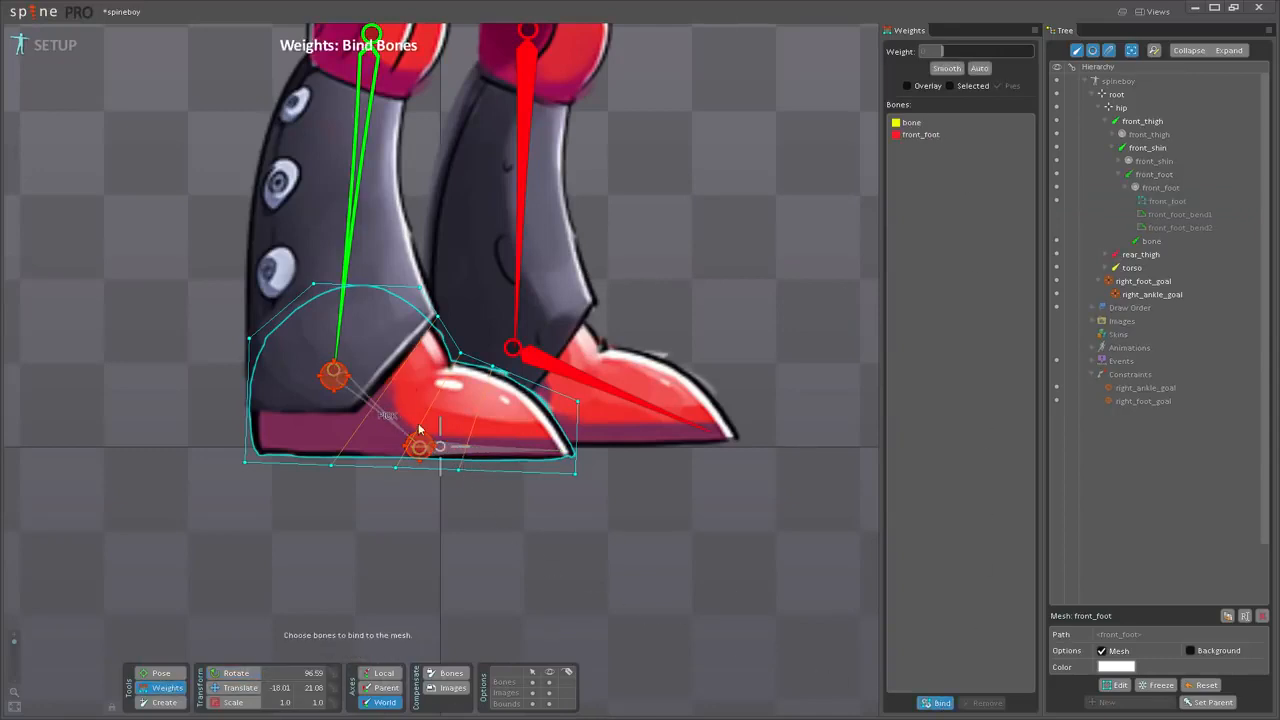
{"action": "key", "text": "Return"}
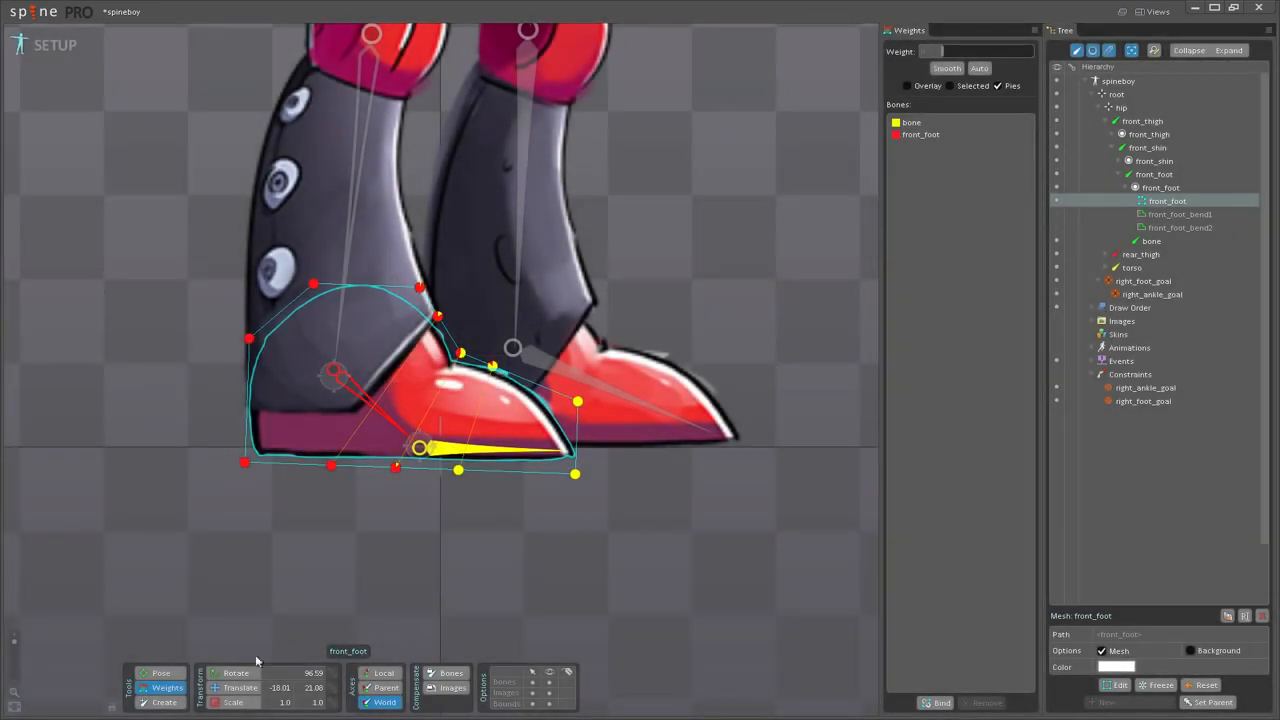
Test the weighted front_foot mesh by rotating the toe bone and right_foot_goal, and undo the goal's rotation
{"action": "left_click", "coordinate": [236, 673]}
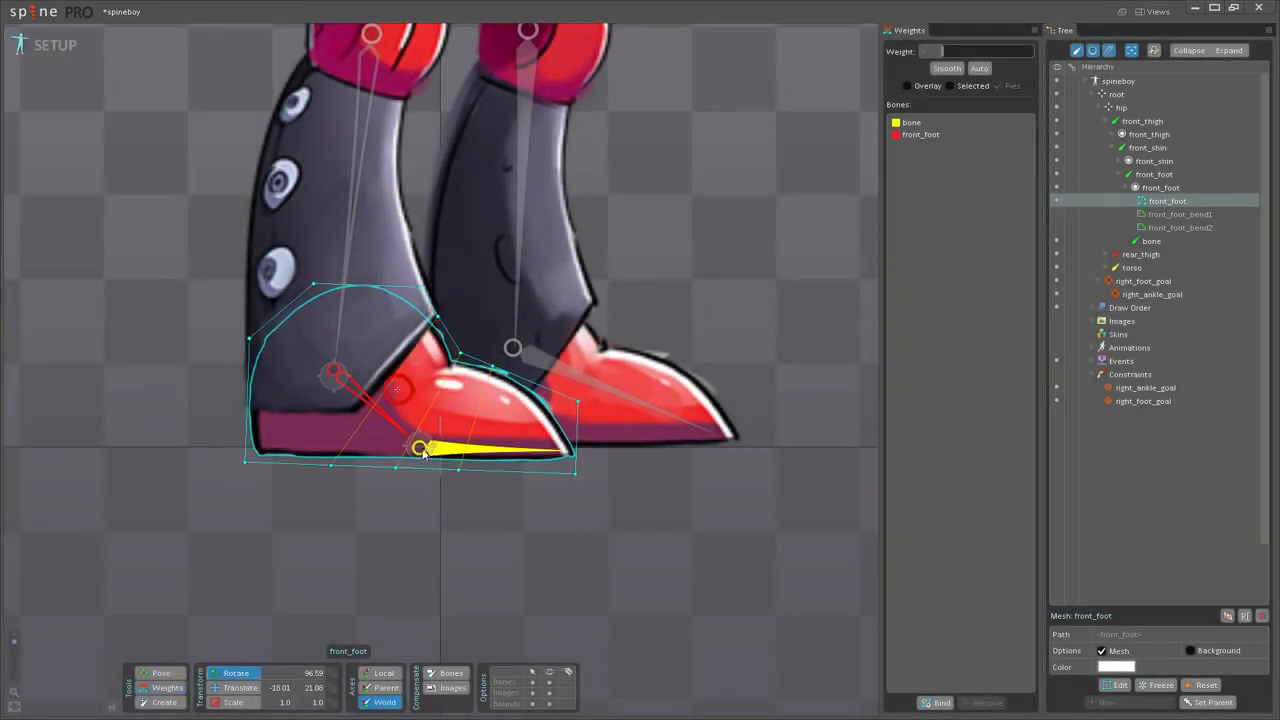
{"action": "left_click", "coordinate": [432, 450]}
{"action": "mouse_move", "coordinate": [610, 518]}
{"action": "left_mouse_down"}
{"action": "mouse_move", "coordinate": [663, 521]}
{"action": "mouse_move", "coordinate": [636, 399]}
{"action": "mouse_move", "coordinate": [630, 568]}
{"action": "mouse_move", "coordinate": [625, 474]}
{"action": "mouse_move", "coordinate": [620, 499]}
{"action": "left_mouse_up"}
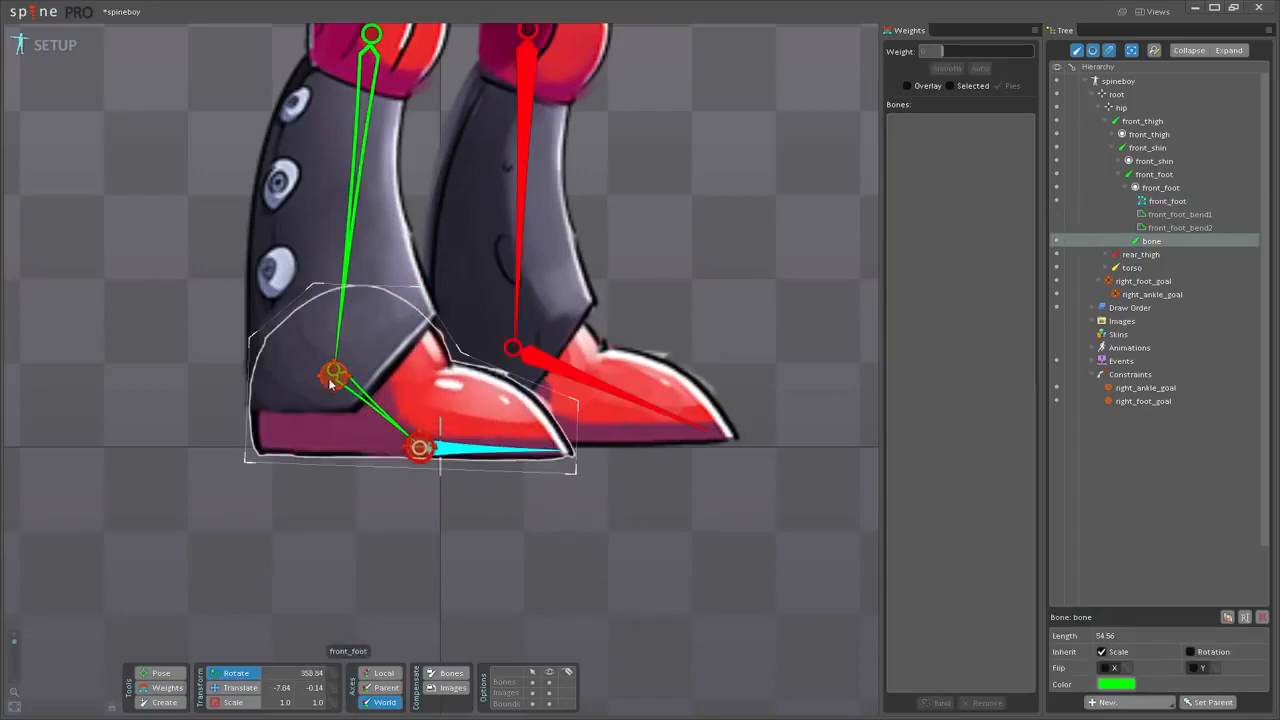
{"action": "left_click", "coordinate": [421, 449]}
{"action": "left_click_drag", "start_coordinate": [655, 564], "coordinate": [659, 526]}
{"action": "key", "text": "ctrl+z"}
Try rotating right_foot_goal with the whole leg in view, and undo the test rotation
{"action": "key", "text": "c"}
{"action": "left_click_drag", "start_coordinate": [807, 372], "coordinate": [794, 582]}
{"action": "scroll", "coordinate": [462, 492], "scroll_direction": "down", "scroll_amount": 5}
{"action": "left_click_drag", "start_coordinate": [639, 262], "coordinate": [676, 485]}
{"action": "left_click_drag", "start_coordinate": [678, 490], "coordinate": [681, 382]}
{"action": "key", "text": "ctrl+z"}
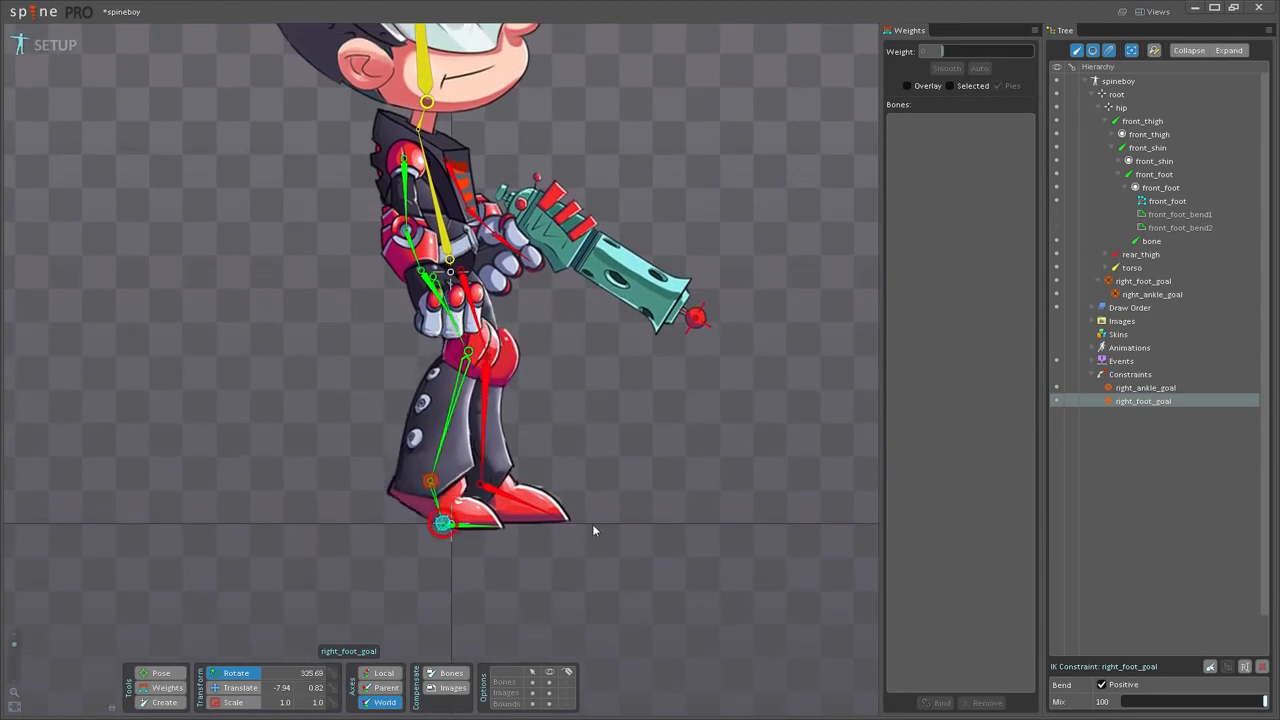
{"action": "key", "text": "ctrl+z"}
{"action": "scroll", "coordinate": [640, 428], "scroll_direction": "down", "scroll_amount": 2}
{"action": "left_click_drag", "start_coordinate": [636, 446], "coordinate": [657, 558]}
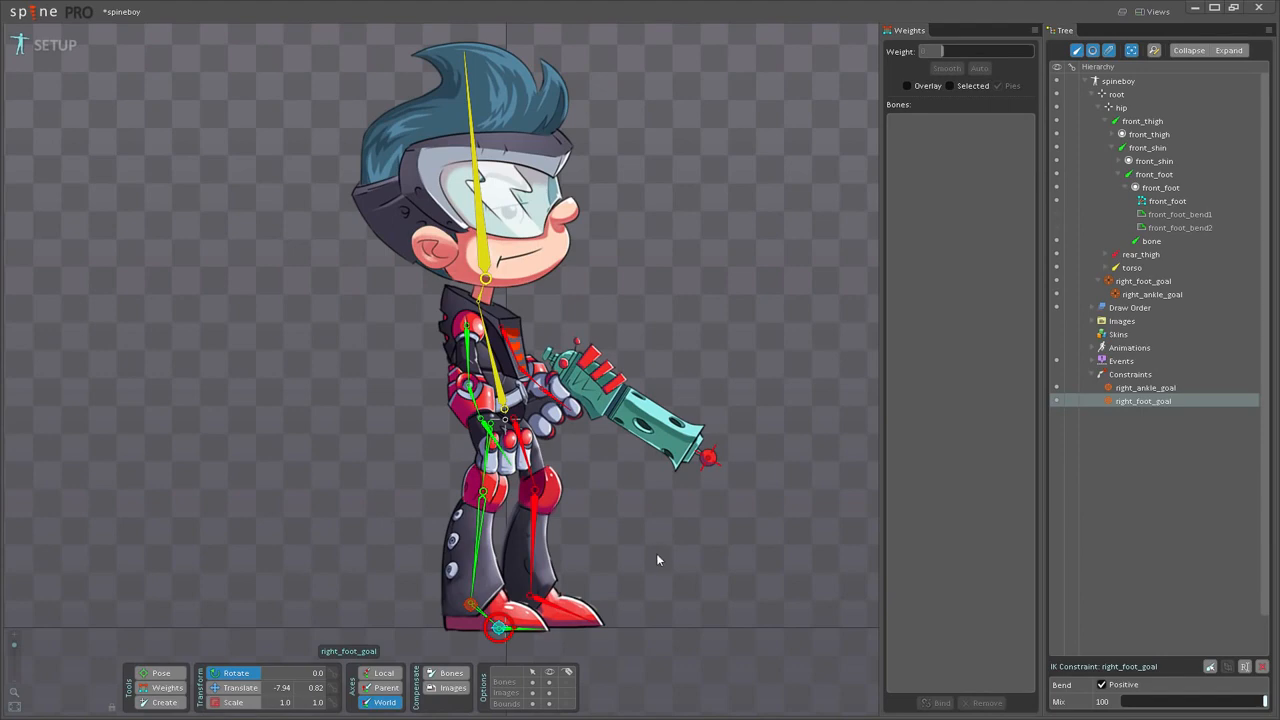
{"action": "left_click_drag", "start_coordinate": [668, 543], "coordinate": [617, 550]}
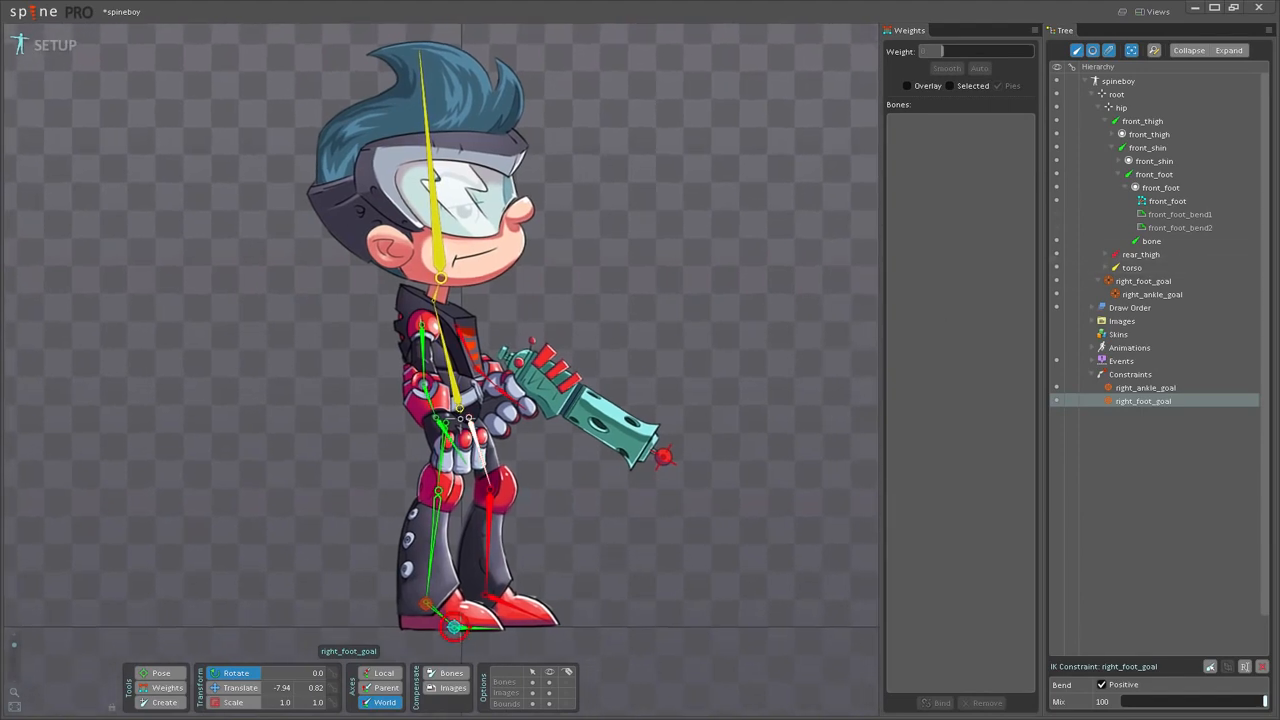